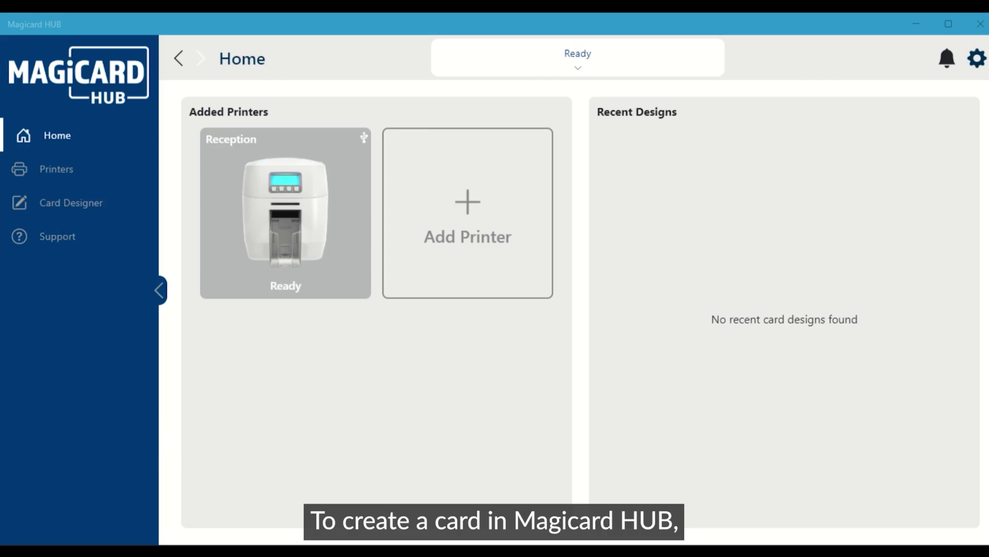
- Create a new blank CR80 landscape card design in the Card Designer
{"action": "left_click", "coordinate": [61, 207]}
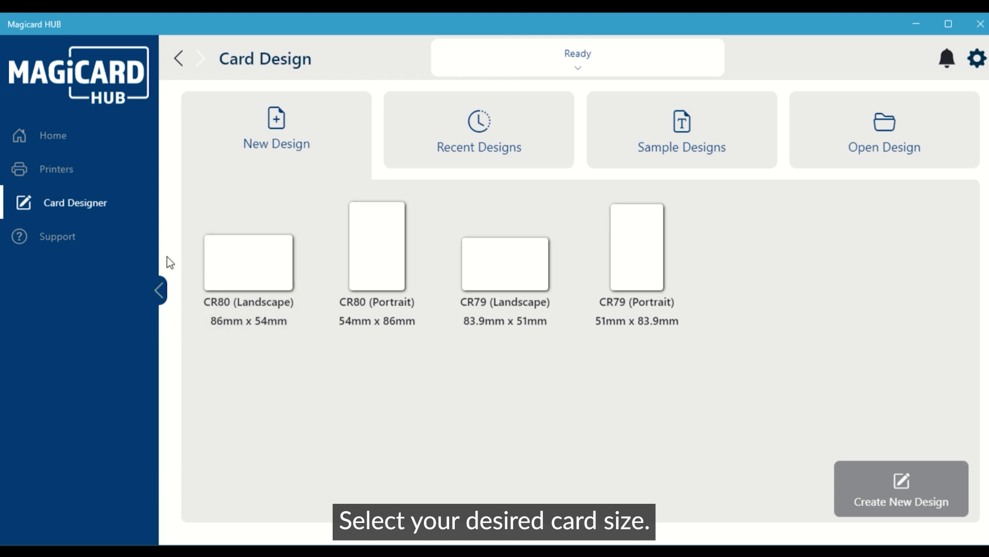
{"action": "left_click", "coordinate": [268, 278]}
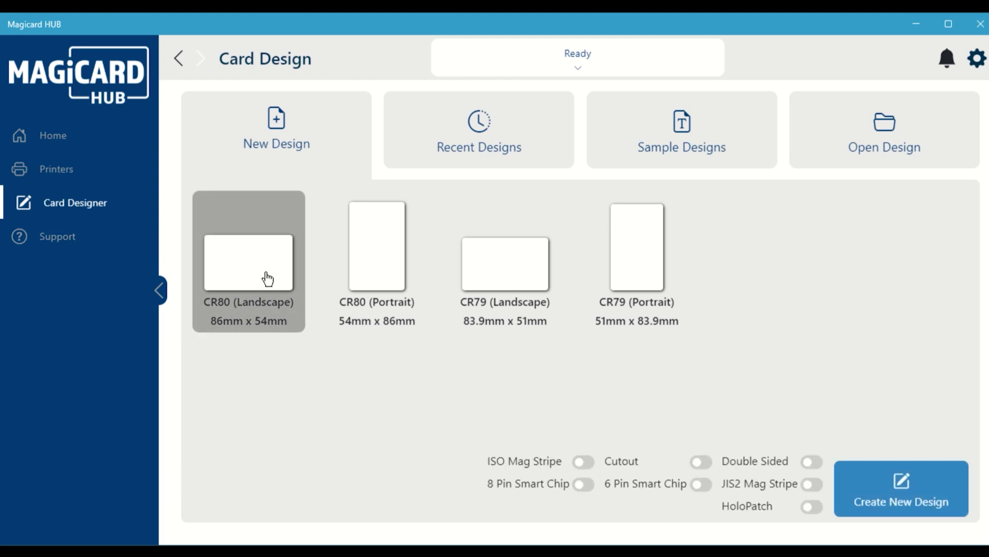
{"action": "left_click", "coordinate": [899, 484]}
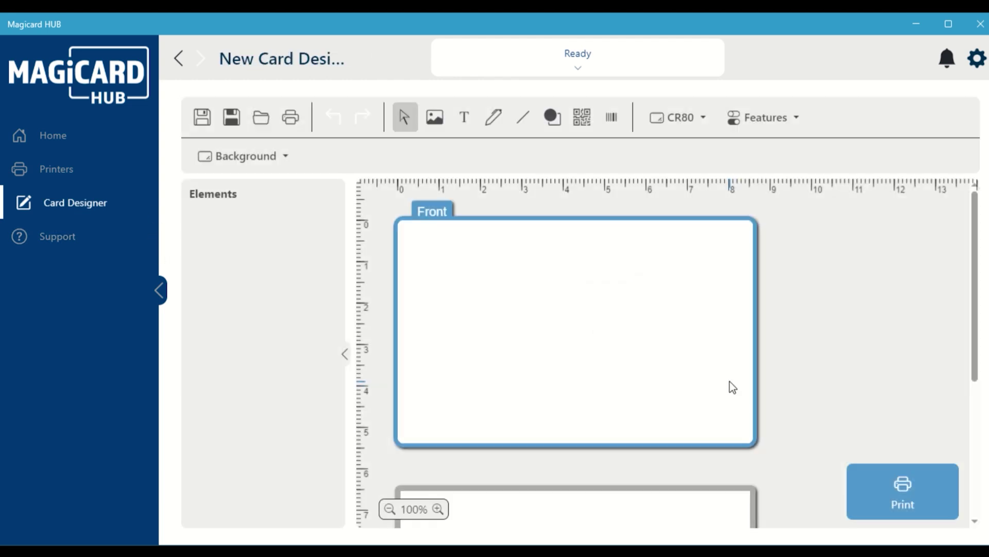
- Insert the cartoon profile picture and the MAGICARD logo onto the card
{"action": "left_click", "coordinate": [435, 117]}
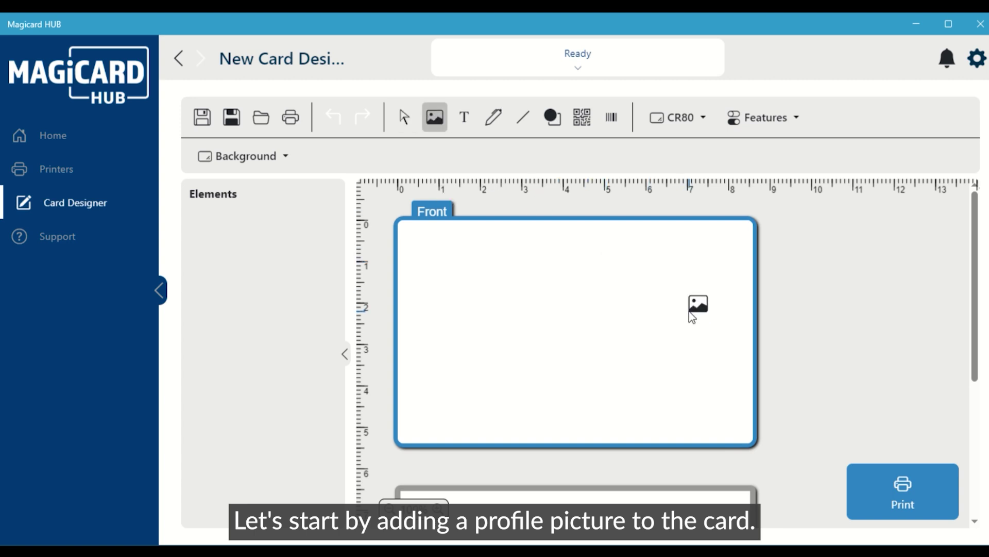
{"action": "left_click", "coordinate": [690, 313]}
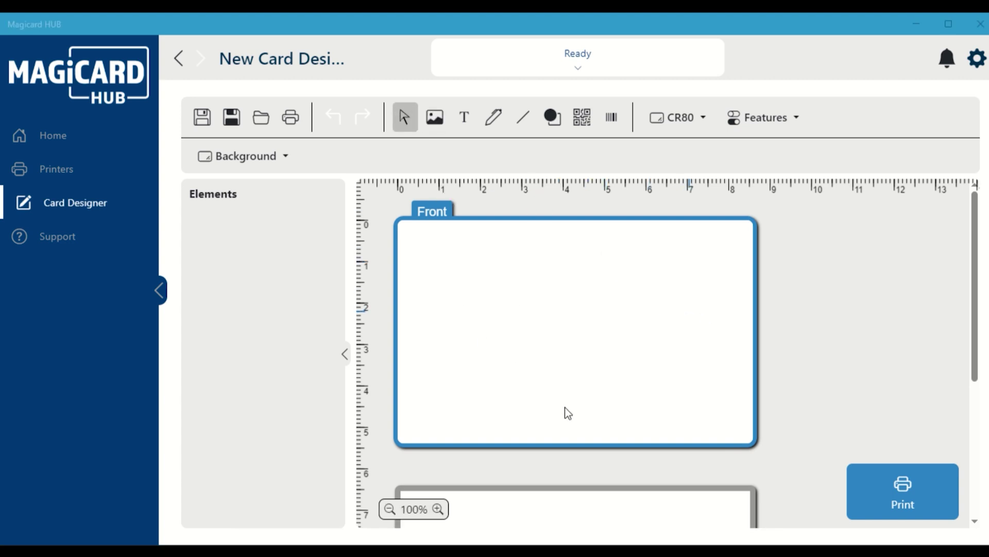
{"action": "left_click", "coordinate": [553, 416]}
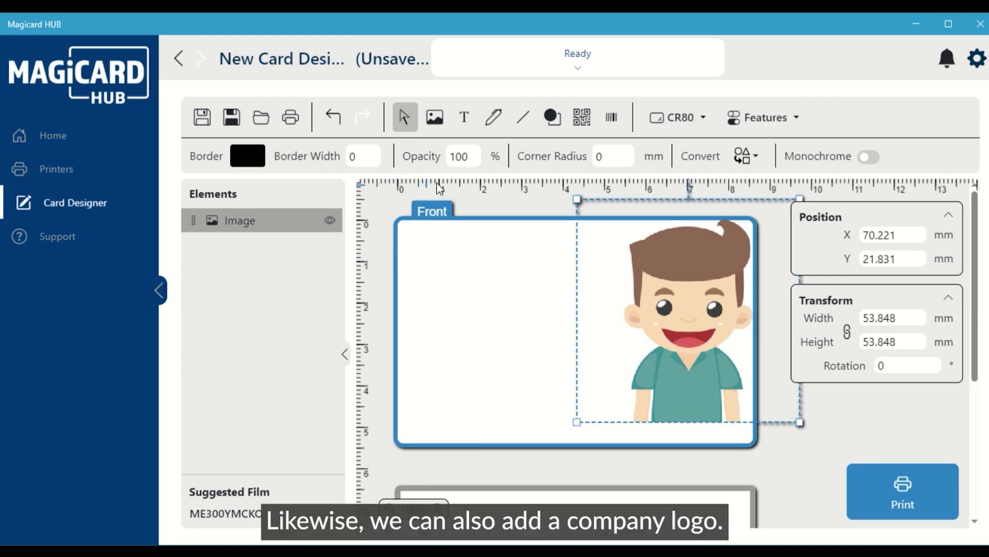
{"action": "left_click", "coordinate": [436, 119]}
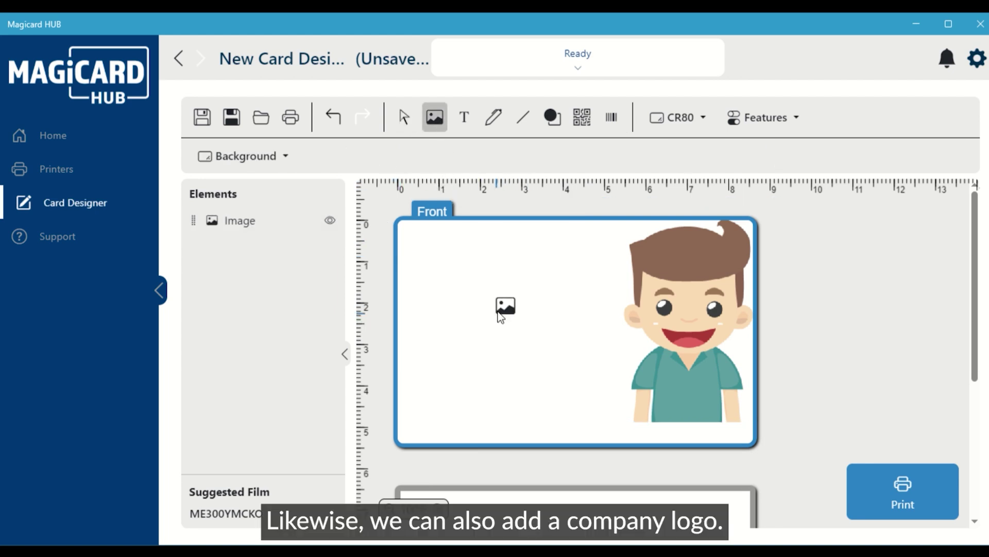
{"action": "left_click", "coordinate": [501, 315]}
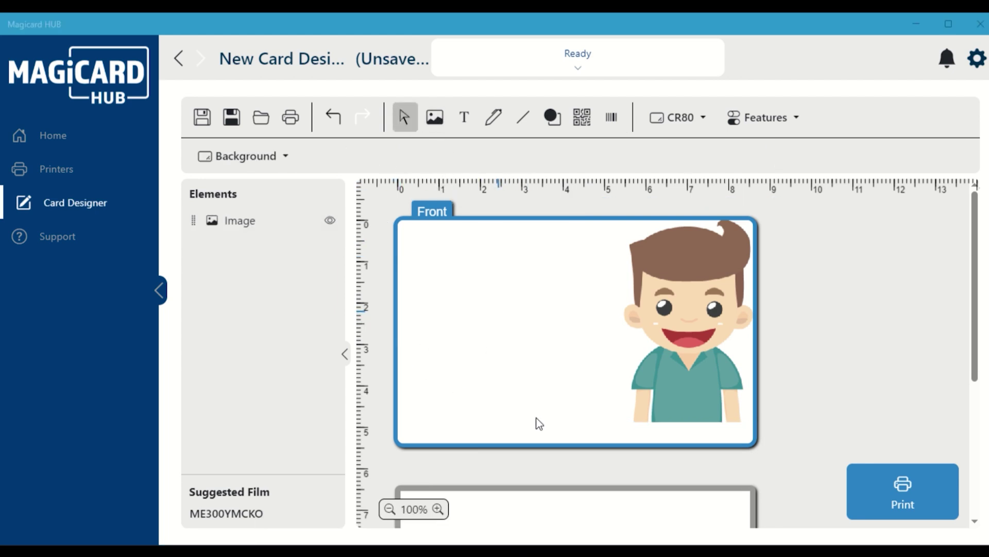
- Move the logo top-left at half size and shrink the portrait on the right
{"action": "left_click_drag", "start_coordinate": [539, 318], "coordinate": [538, 278]}
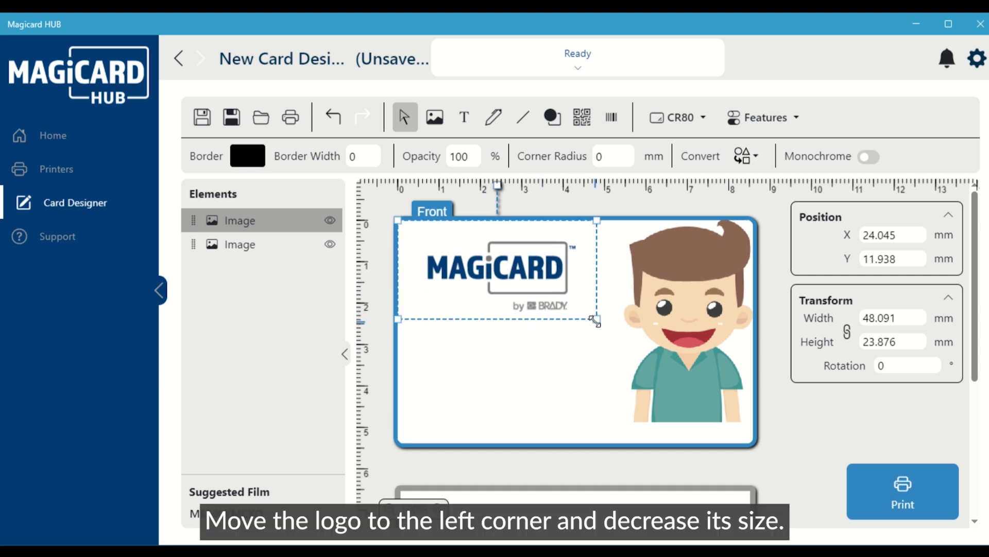
{"action": "left_click_drag", "start_coordinate": [596, 318], "coordinate": [501, 287]}
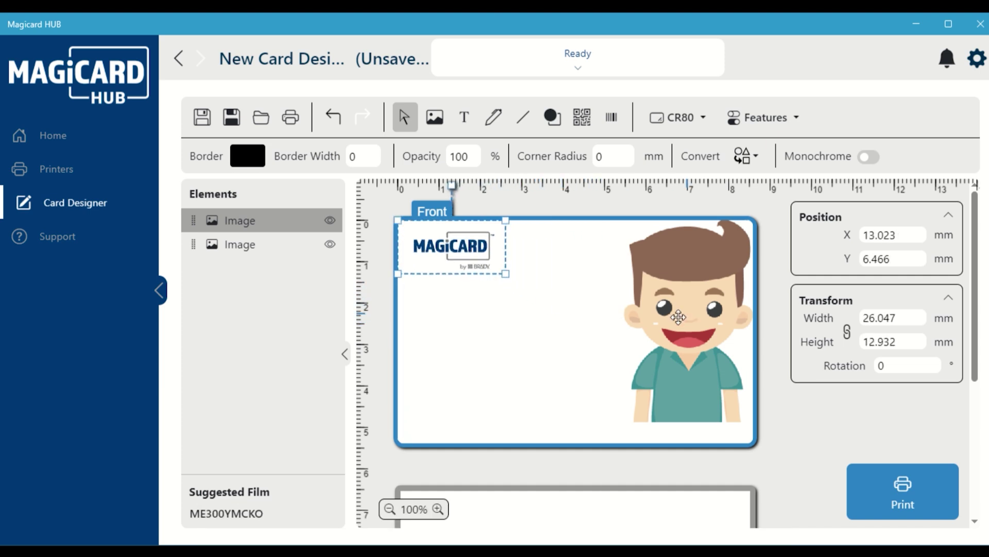
{"action": "left_click", "coordinate": [640, 323]}
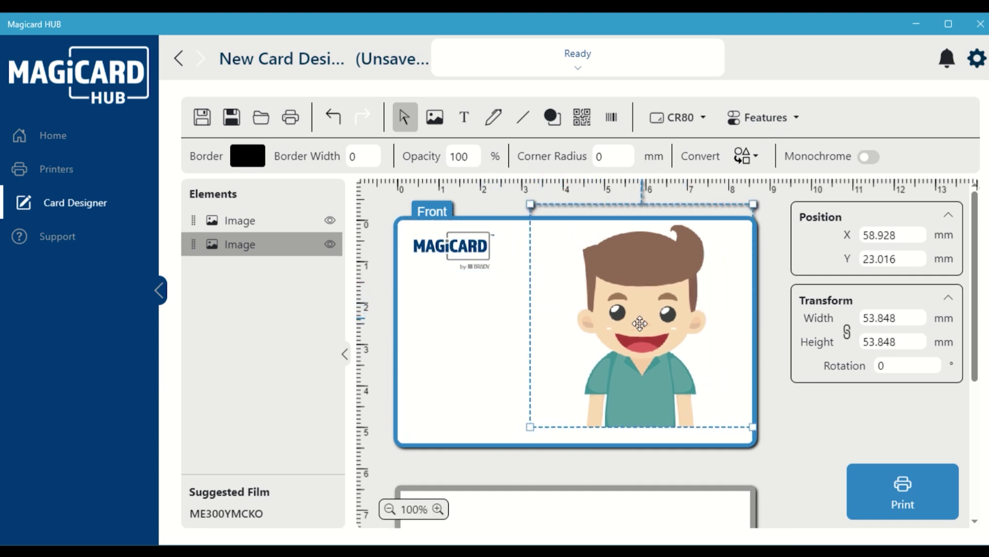
{"action": "mouse_move", "coordinate": [640, 324]}
{"action": "left_mouse_down"}
{"action": "mouse_move", "coordinate": [640, 348]}
{"action": "mouse_move", "coordinate": [640, 340]}
{"action": "left_mouse_up"}
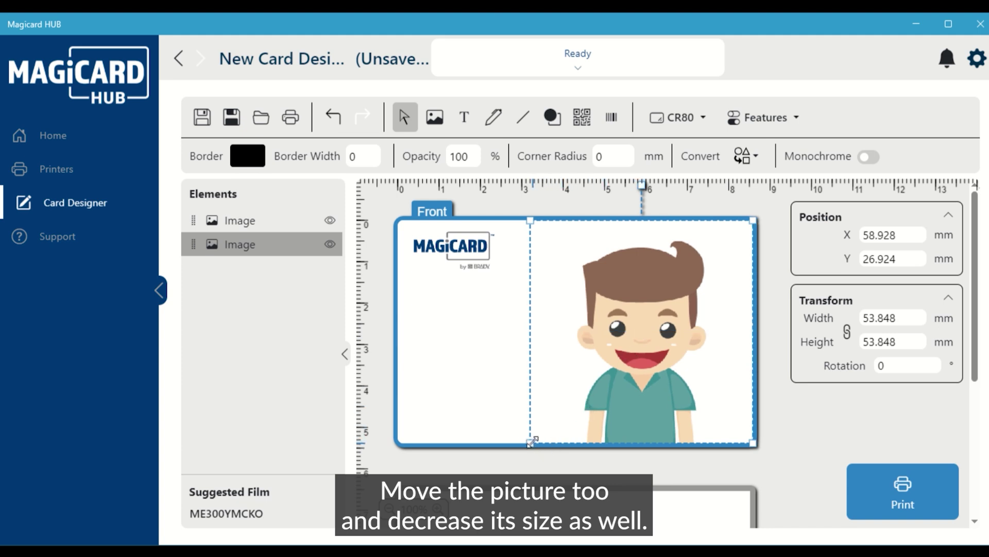
{"action": "left_click_drag", "start_coordinate": [532, 442], "coordinate": [630, 361]}
- Add an 'Employee One' text line mid-card and a second text box for the title
{"action": "left_click", "coordinate": [464, 118]}
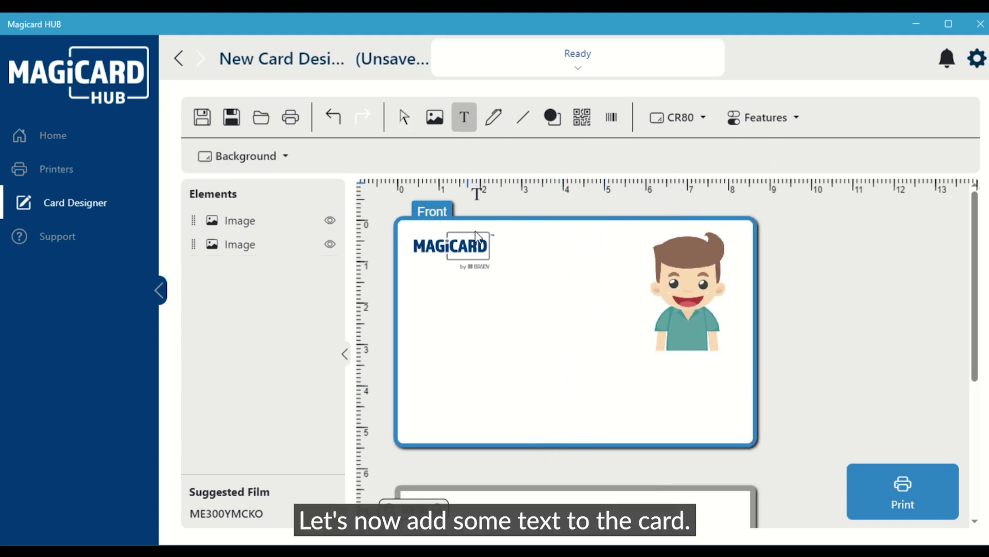
{"action": "left_click", "coordinate": [519, 331]}
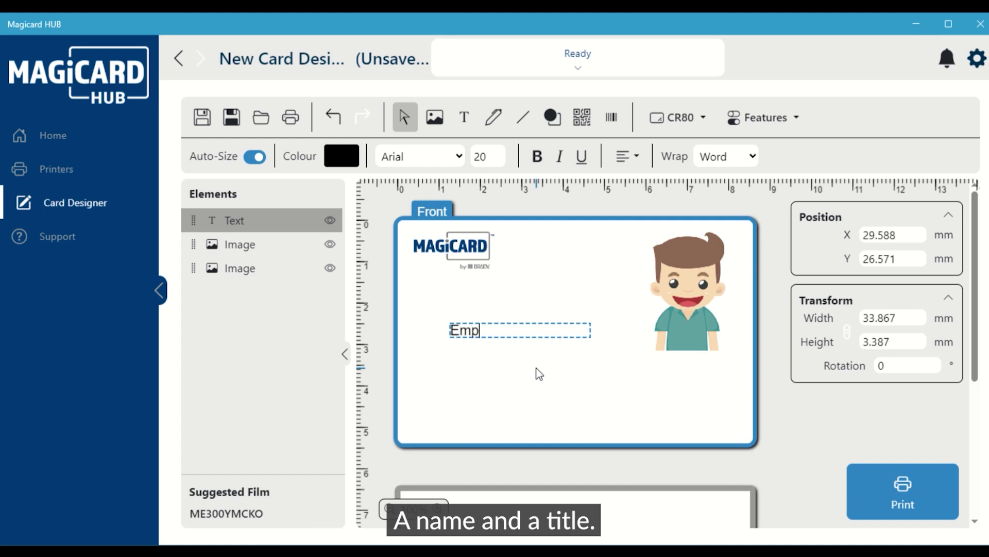
{"action": "type", "text": "Employee One"}
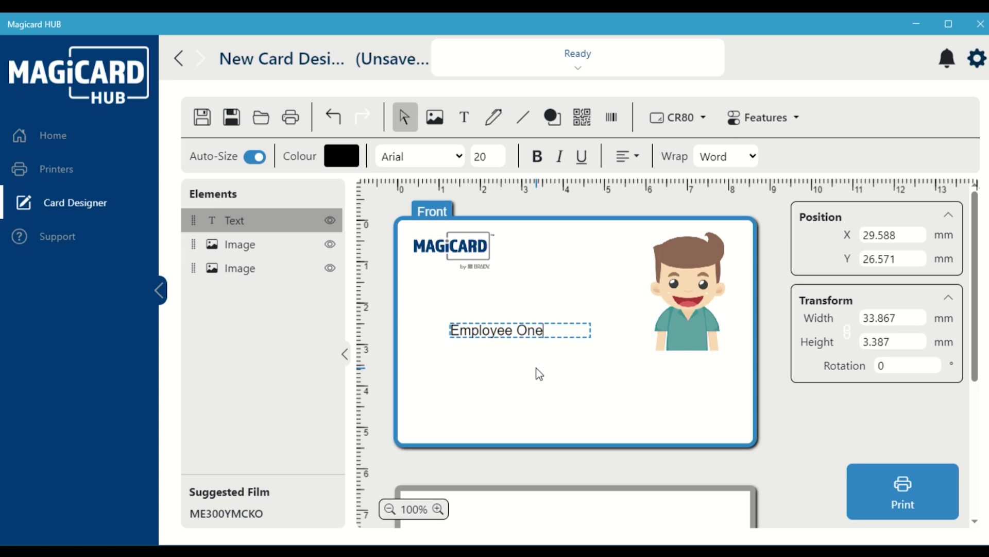
{"action": "left_click", "coordinate": [463, 400]}
{"action": "left_click", "coordinate": [463, 117]}
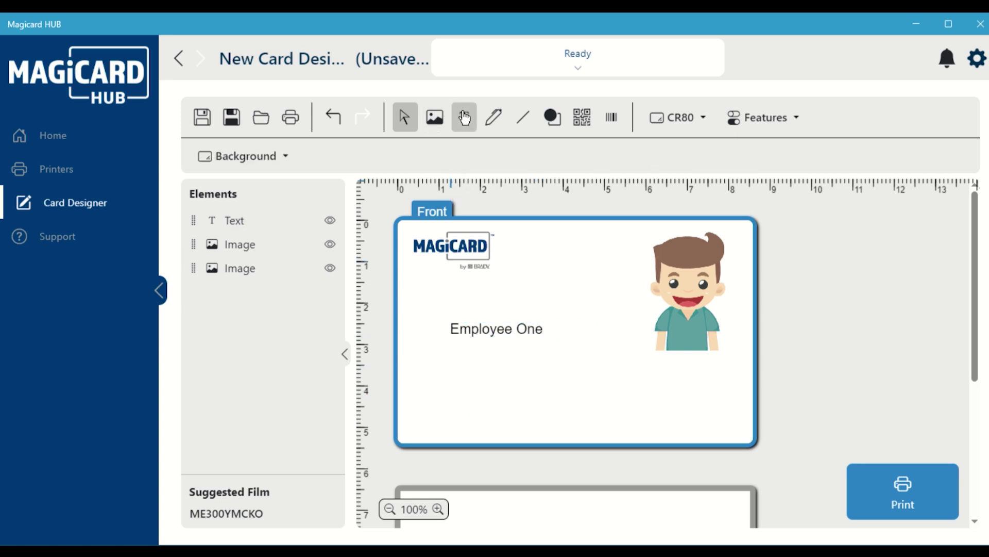
{"action": "left_click", "coordinate": [480, 385]}
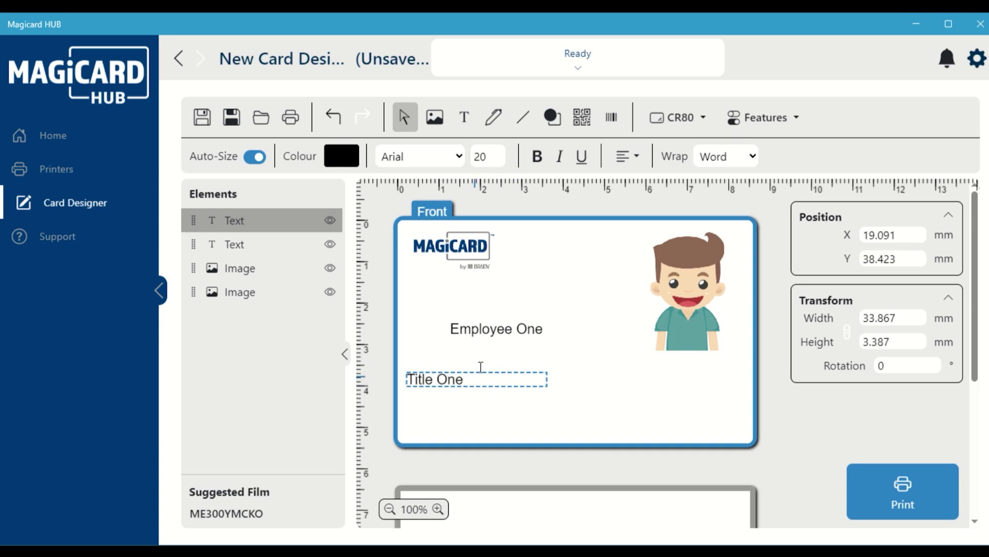
- Move Employee One up toward the logo and Title One just below it
{"action": "left_click", "coordinate": [485, 342]}
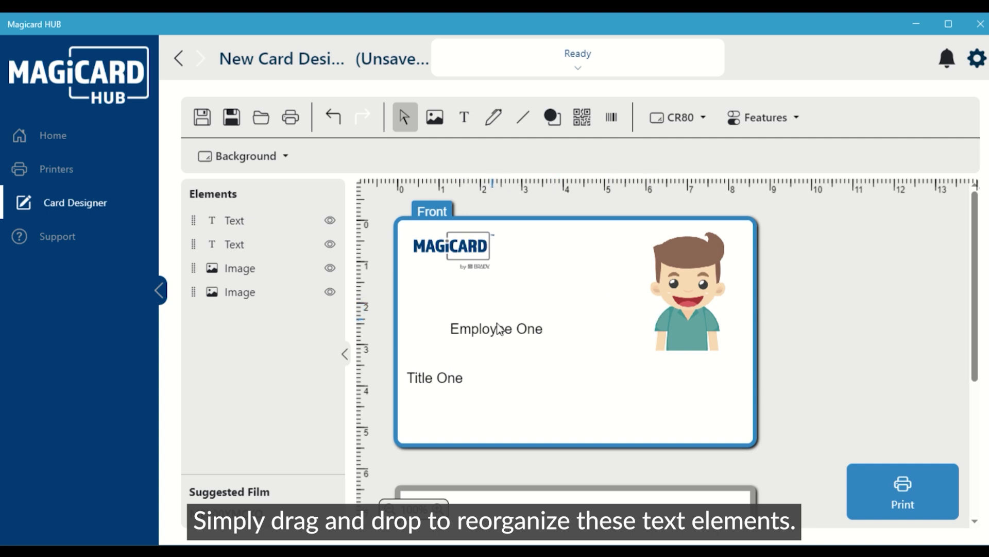
{"action": "mouse_move", "coordinate": [502, 326]}
{"action": "left_mouse_down"}
{"action": "mouse_move", "coordinate": [515, 310]}
{"action": "mouse_move", "coordinate": [509, 324]}
{"action": "left_mouse_up"}
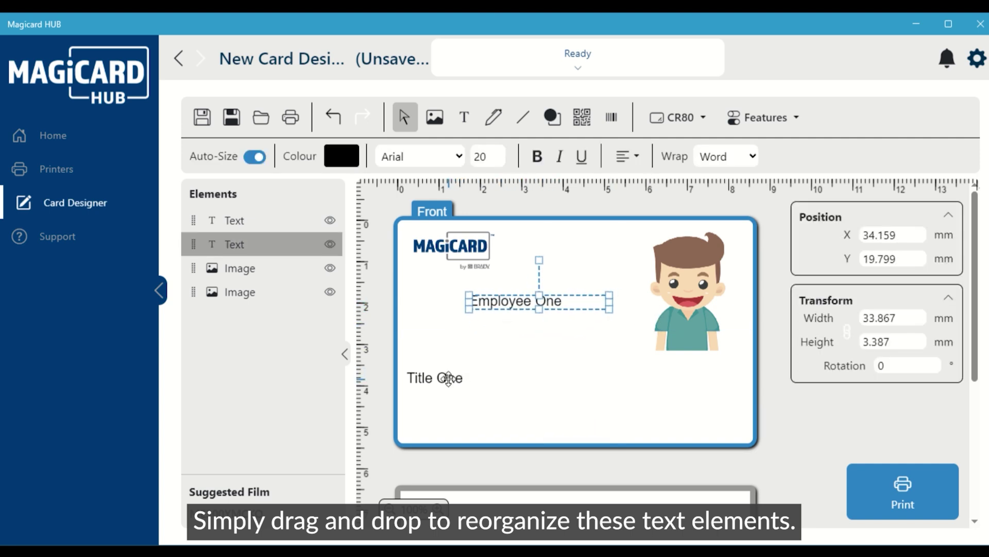
{"action": "left_click_drag", "start_coordinate": [449, 377], "coordinate": [525, 330]}
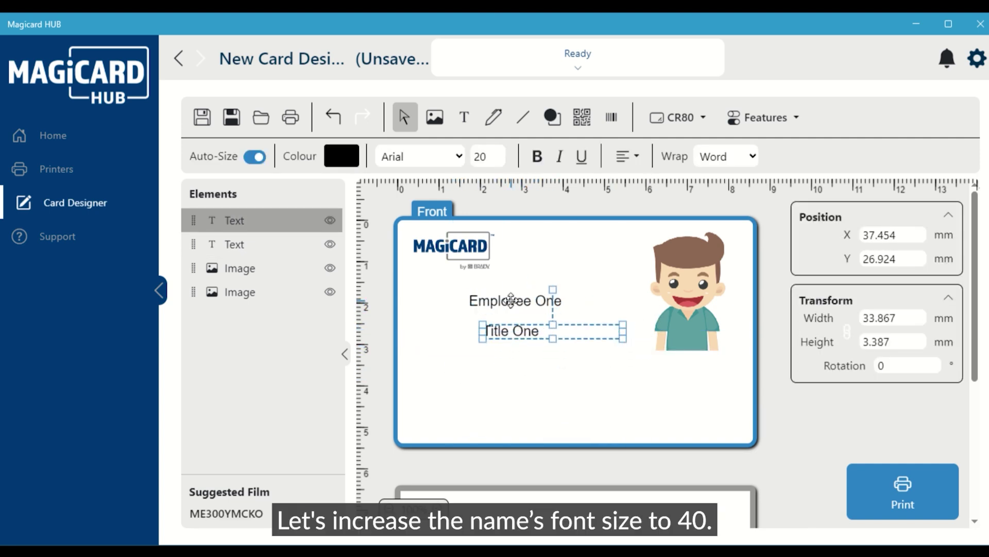
- Make Employee One bold at font size 40, fitting its box to one line
{"action": "left_click", "coordinate": [511, 300]}
{"action": "left_click", "coordinate": [493, 153]}
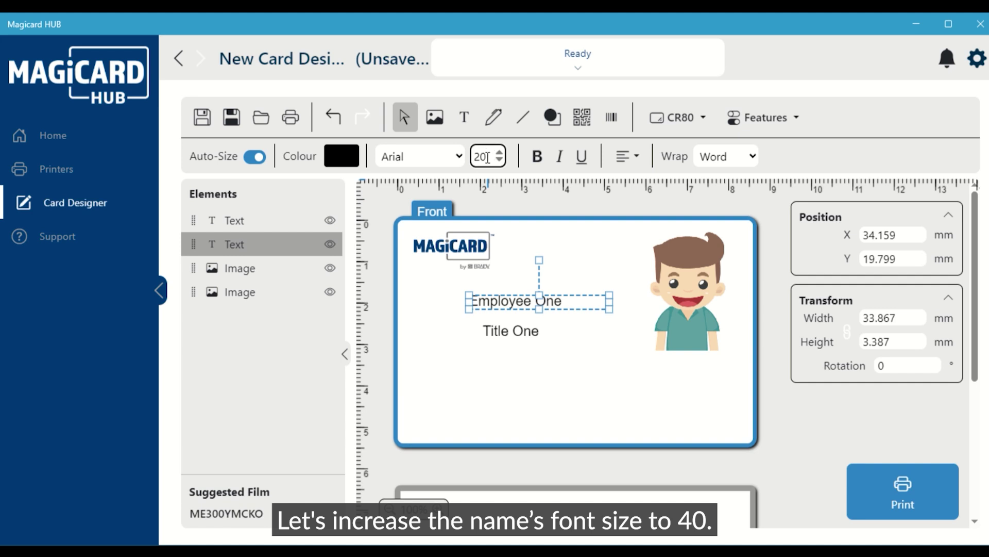
{"action": "double_click", "coordinate": [488, 156]}
{"action": "type", "text": "40"}
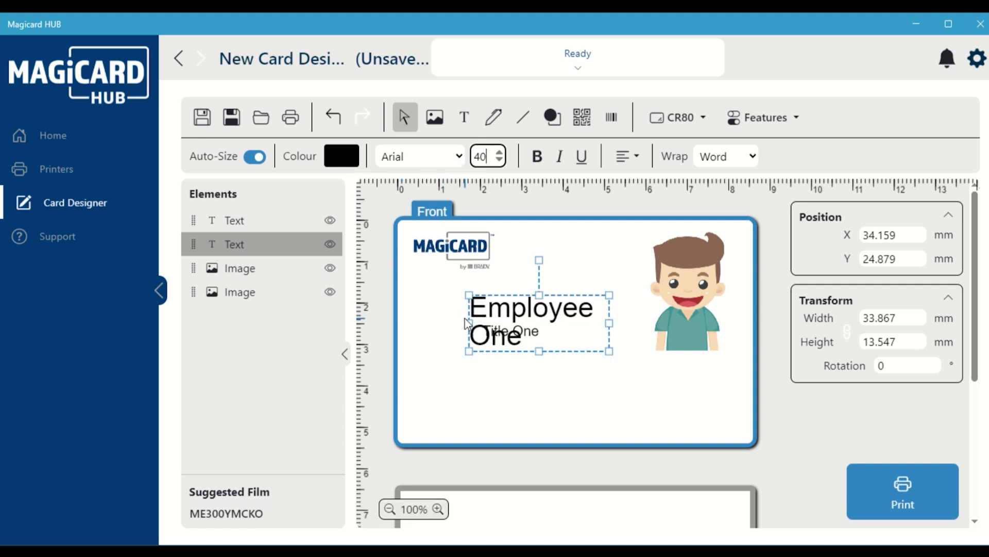
{"action": "left_click_drag", "start_coordinate": [467, 323], "coordinate": [420, 323]}
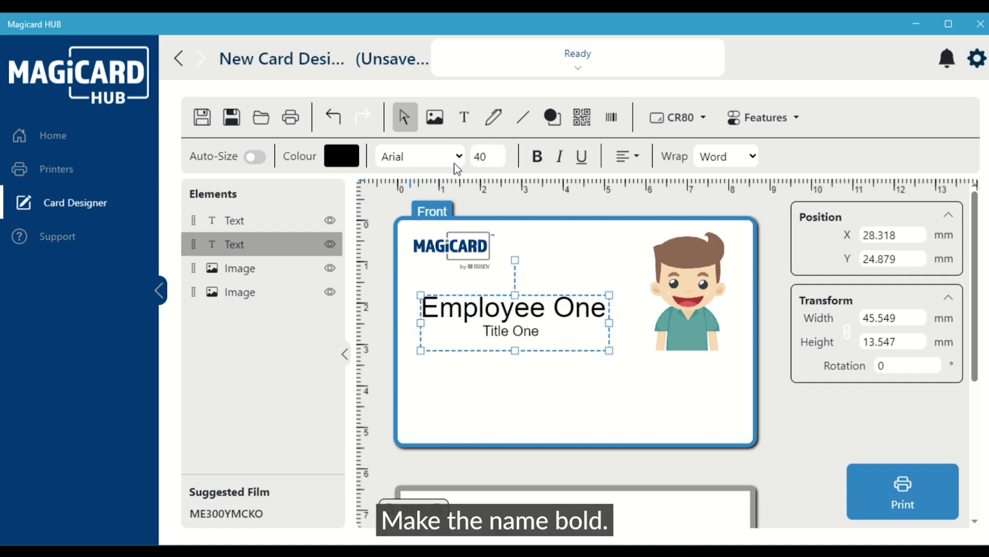
{"action": "left_click", "coordinate": [536, 157]}
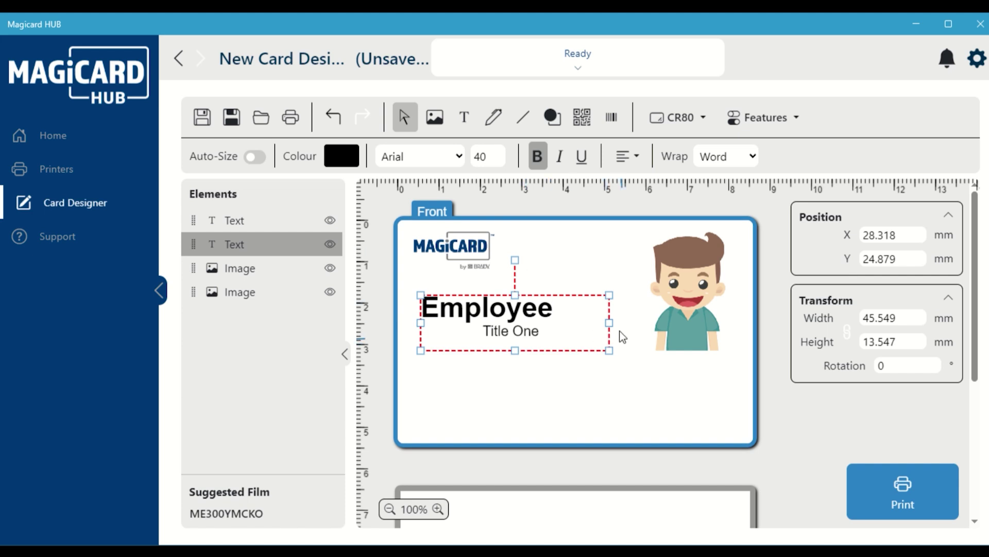
{"action": "left_click_drag", "start_coordinate": [609, 323], "coordinate": [634, 322]}
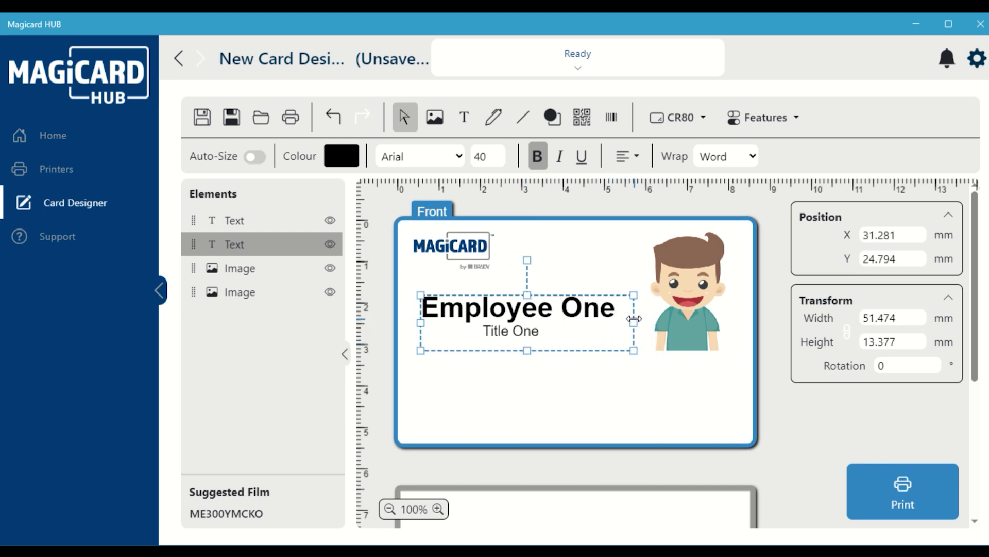
{"action": "left_click_drag", "start_coordinate": [527, 349], "coordinate": [527, 325]}
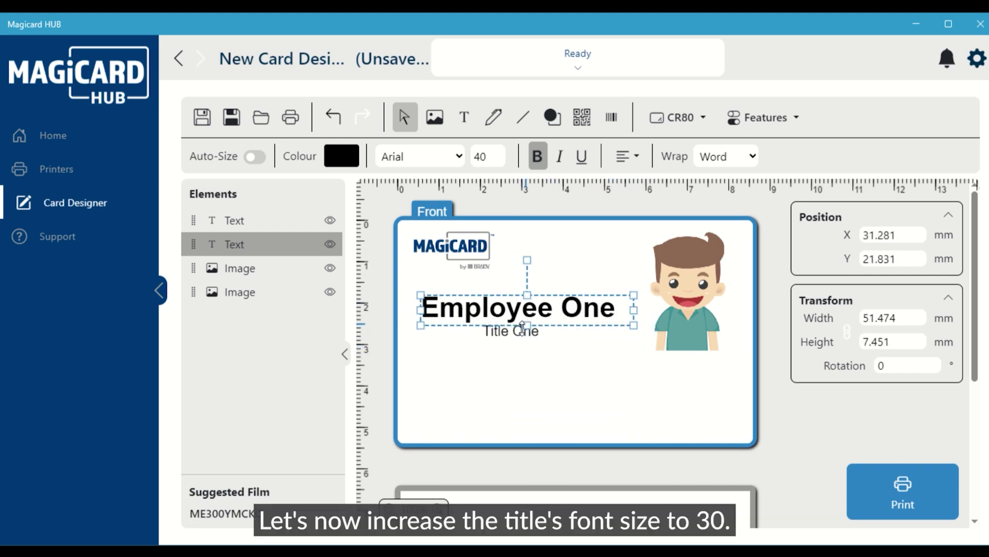
- Set Title One's font size to 30 and move it lower left
{"action": "left_click", "coordinate": [517, 329]}
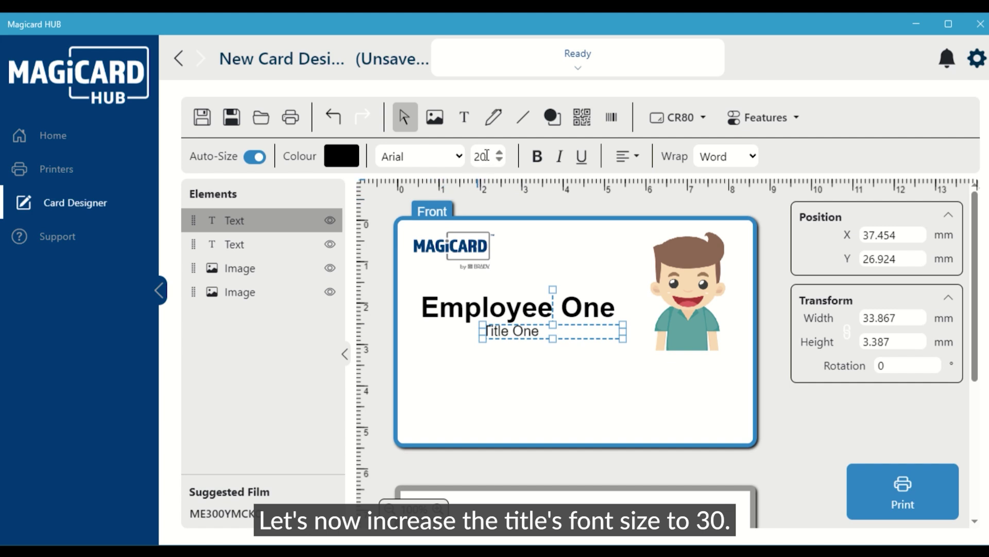
{"action": "left_click_drag", "start_coordinate": [486, 155], "coordinate": [460, 158]}
{"action": "key", "text": "Return"}
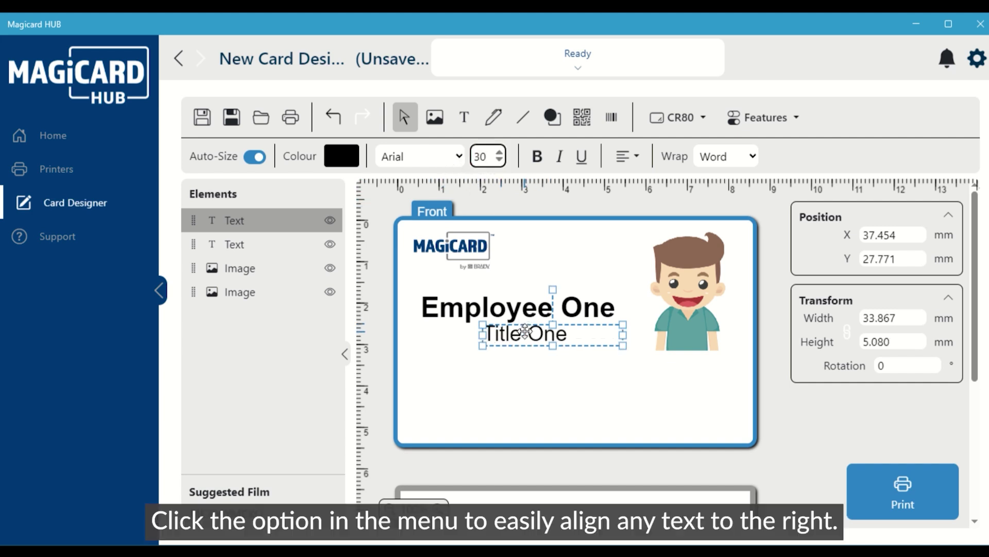
{"action": "left_click_drag", "start_coordinate": [533, 322], "coordinate": [514, 331]}
- Right-align both Employee One and Title One, tucking the title beneath the name
{"action": "left_click", "coordinate": [515, 309]}
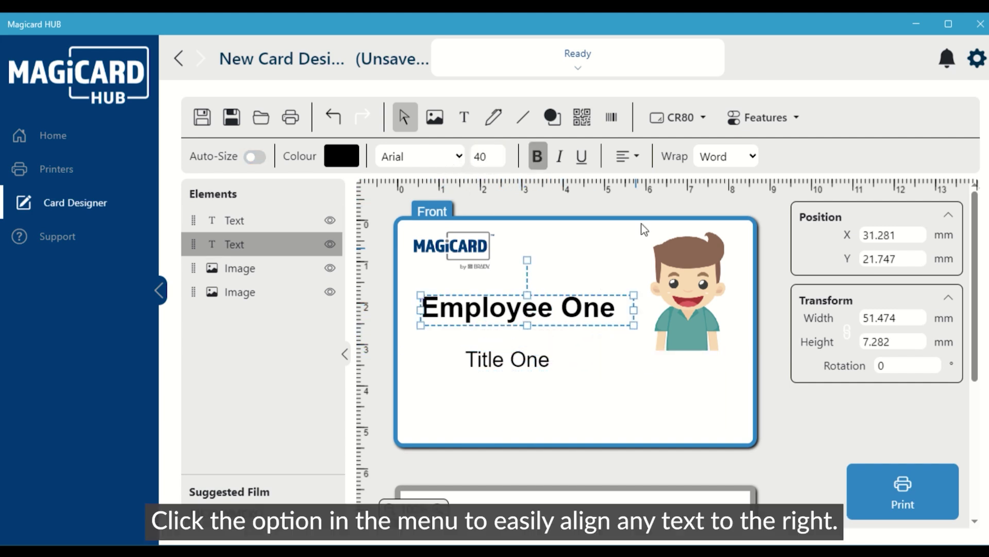
{"action": "left_click", "coordinate": [626, 156]}
{"action": "left_click", "coordinate": [666, 186]}
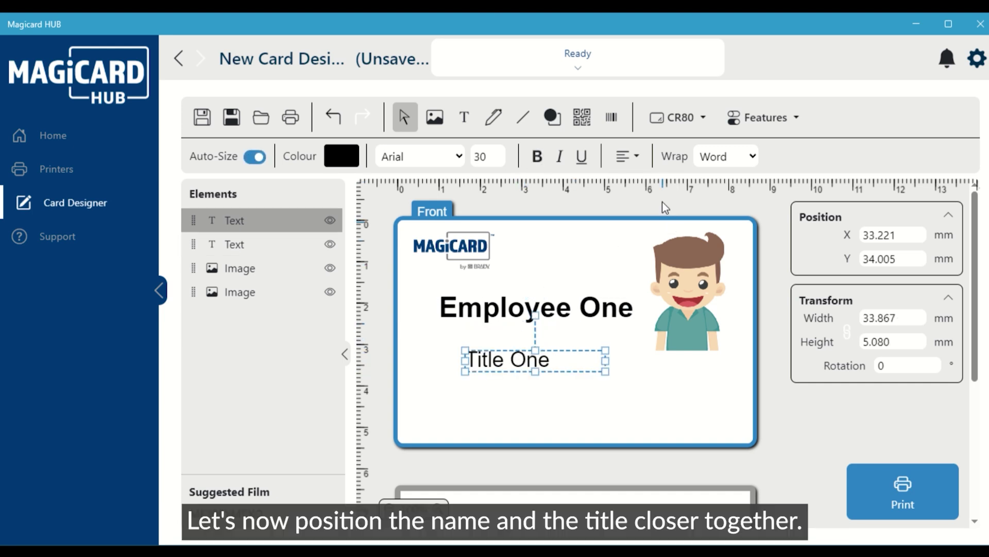
{"action": "left_click", "coordinate": [627, 155]}
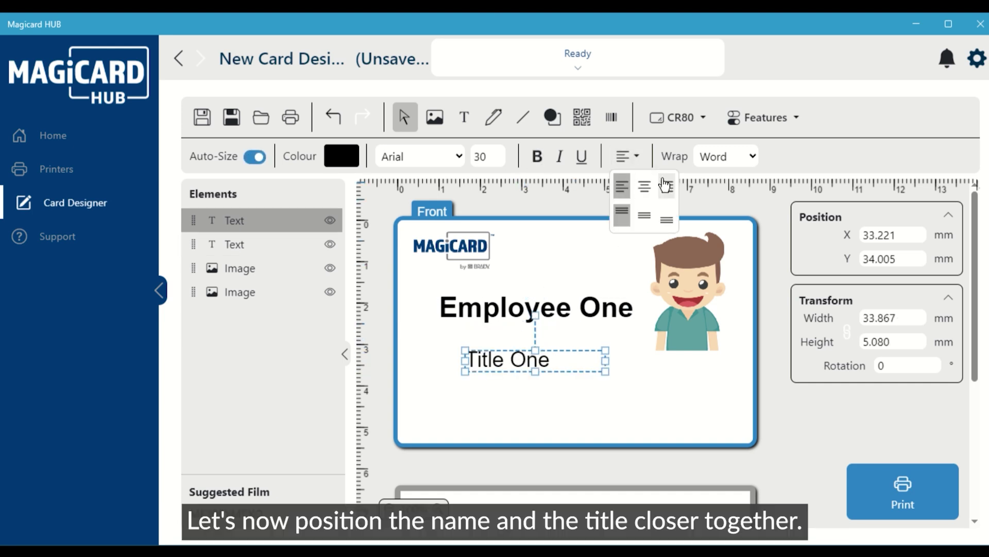
{"action": "left_click", "coordinate": [668, 187]}
{"action": "left_click_drag", "start_coordinate": [579, 361], "coordinate": [607, 340]}
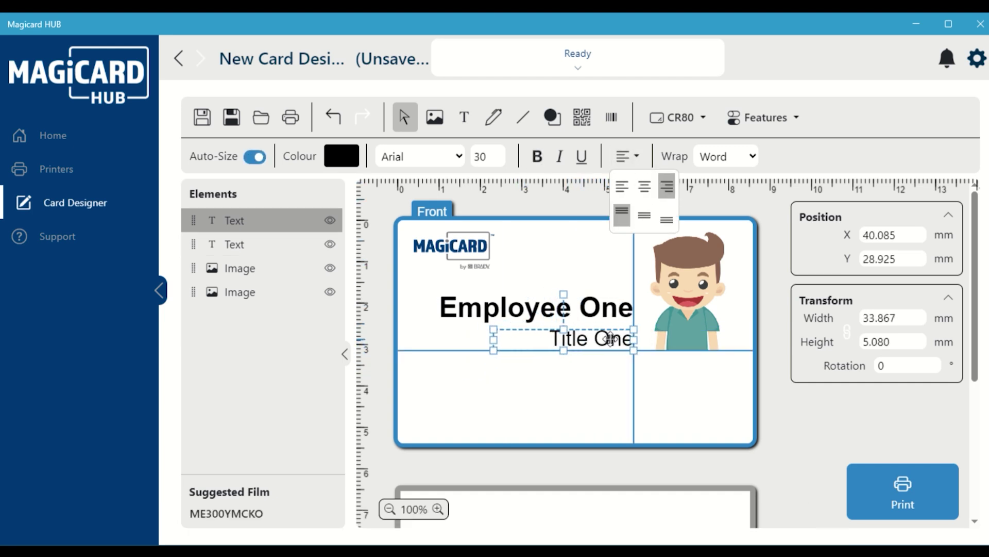
{"action": "left_click", "coordinate": [690, 323]}
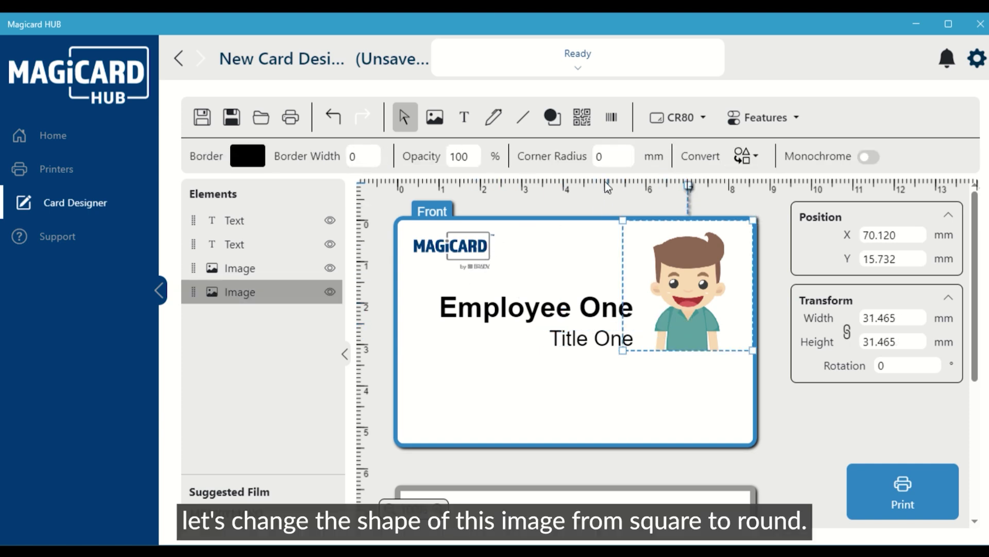
- Convert the portrait to a circle with a grey border of width 4
{"action": "left_click", "coordinate": [743, 157]}
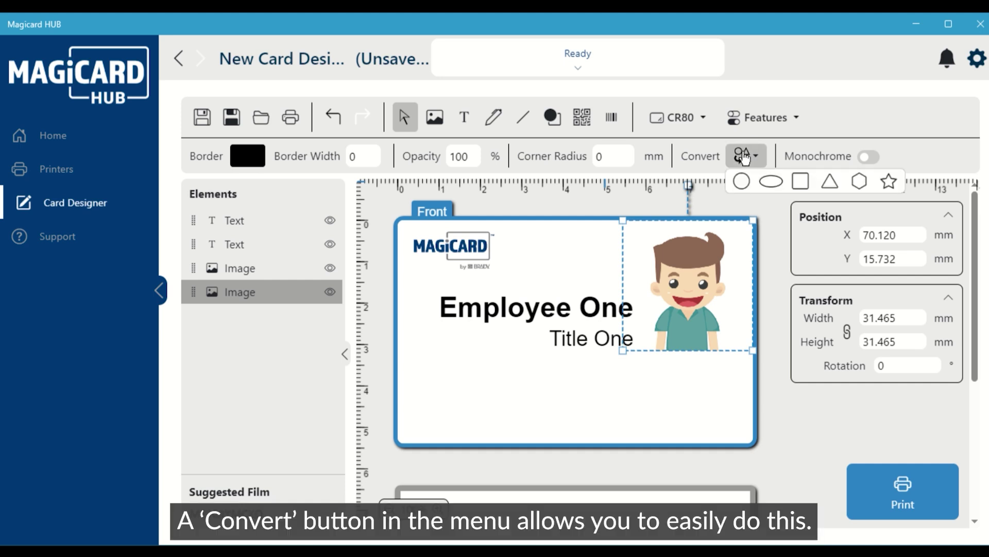
{"action": "left_click", "coordinate": [742, 183]}
{"action": "left_click_drag", "start_coordinate": [697, 262], "coordinate": [684, 287]}
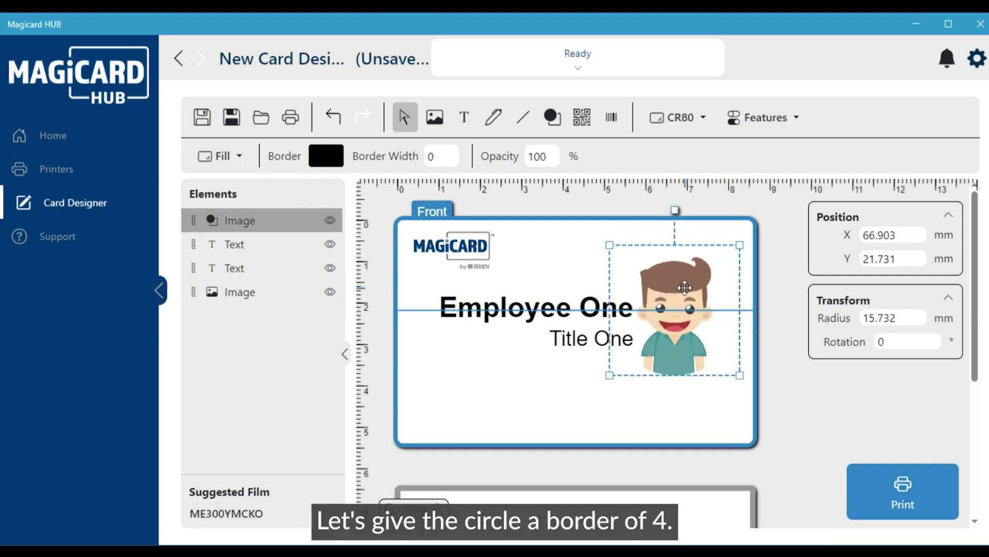
{"action": "double_click", "coordinate": [442, 155]}
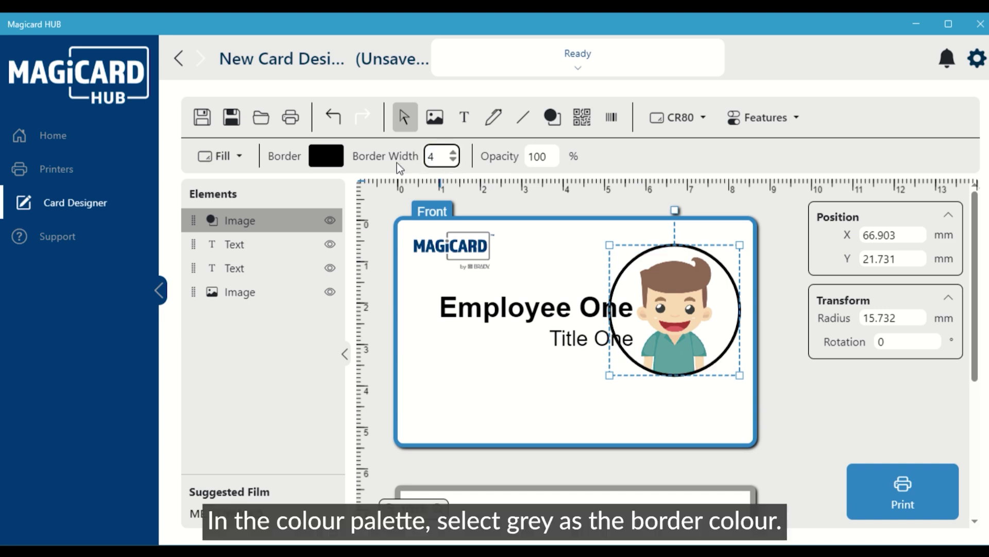
{"action": "left_click", "coordinate": [327, 160]}
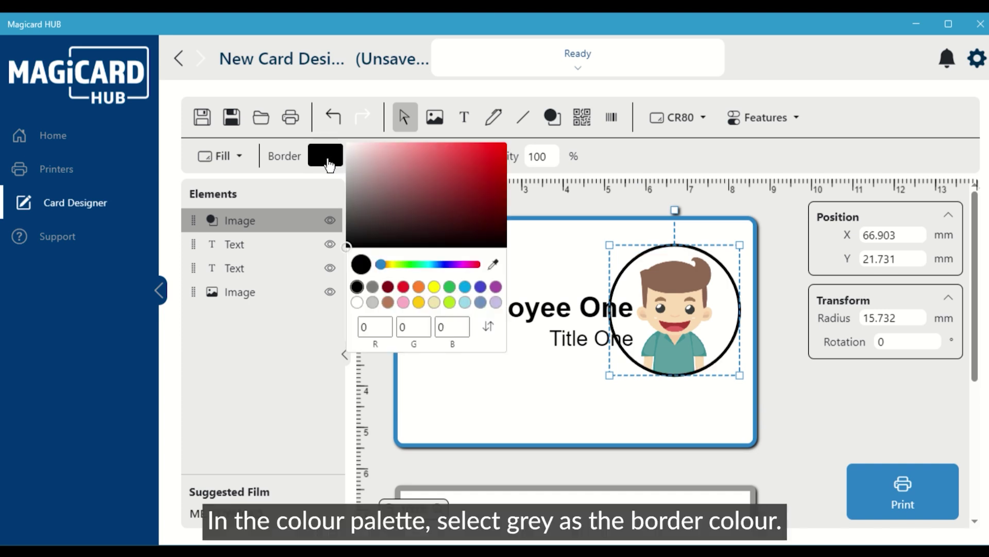
{"action": "left_click", "coordinate": [373, 286]}
{"action": "left_click", "coordinate": [556, 379]}
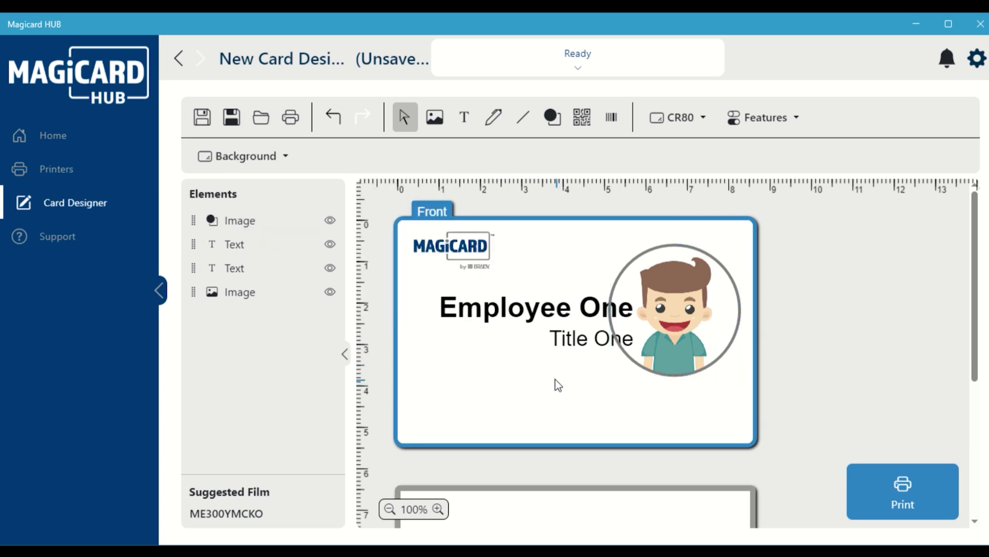
- Place a polygon at the card's centre and add three extra edge points
{"action": "left_click", "coordinate": [549, 124]}
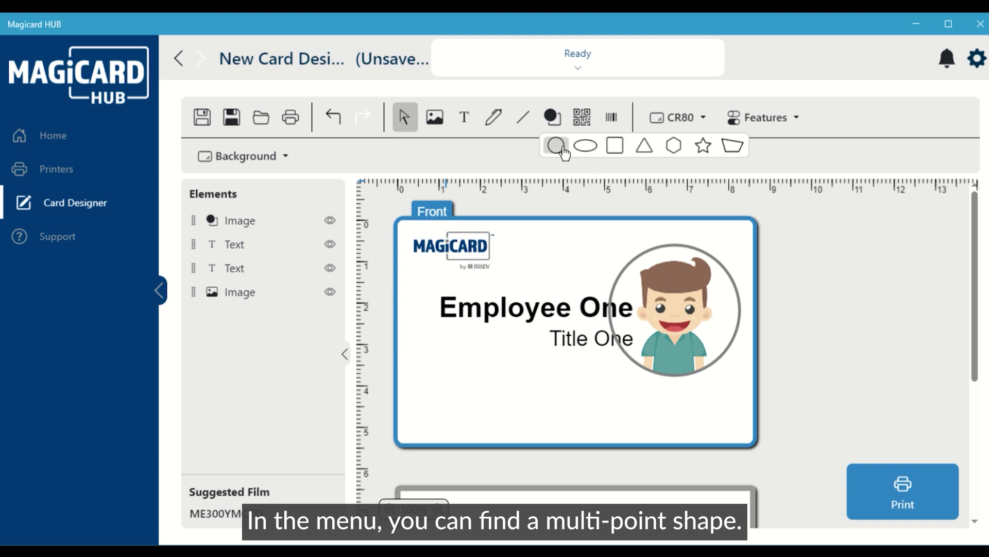
{"action": "left_click", "coordinate": [732, 148]}
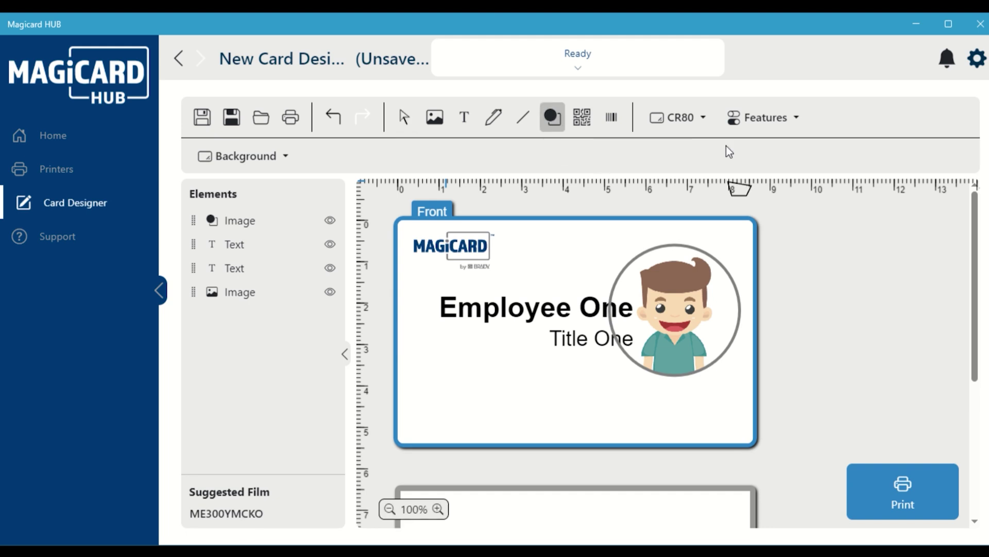
{"action": "left_click", "coordinate": [749, 228]}
{"action": "left_click_drag", "start_coordinate": [687, 252], "coordinate": [555, 351]}
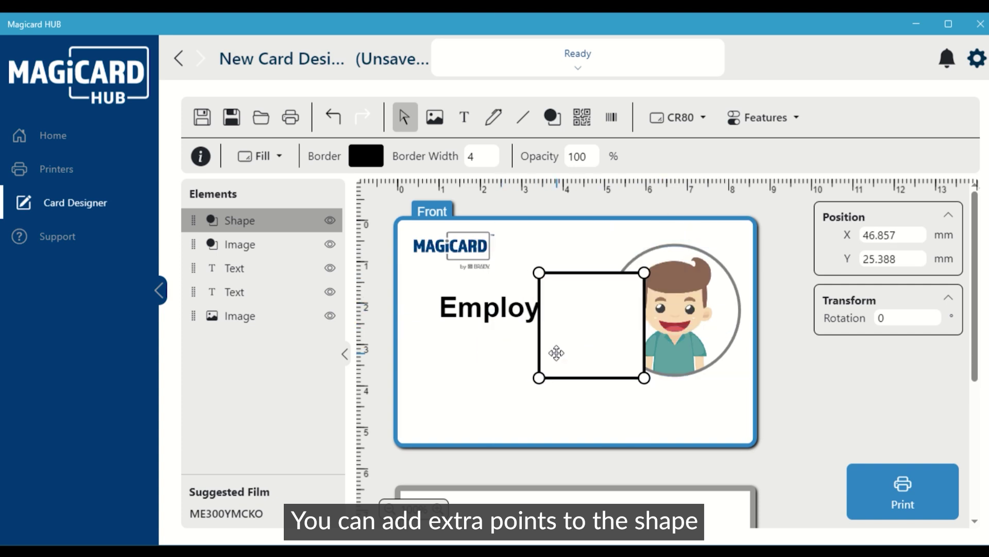
{"action": "double_click", "coordinate": [591, 272]}
{"action": "double_click", "coordinate": [539, 323]}
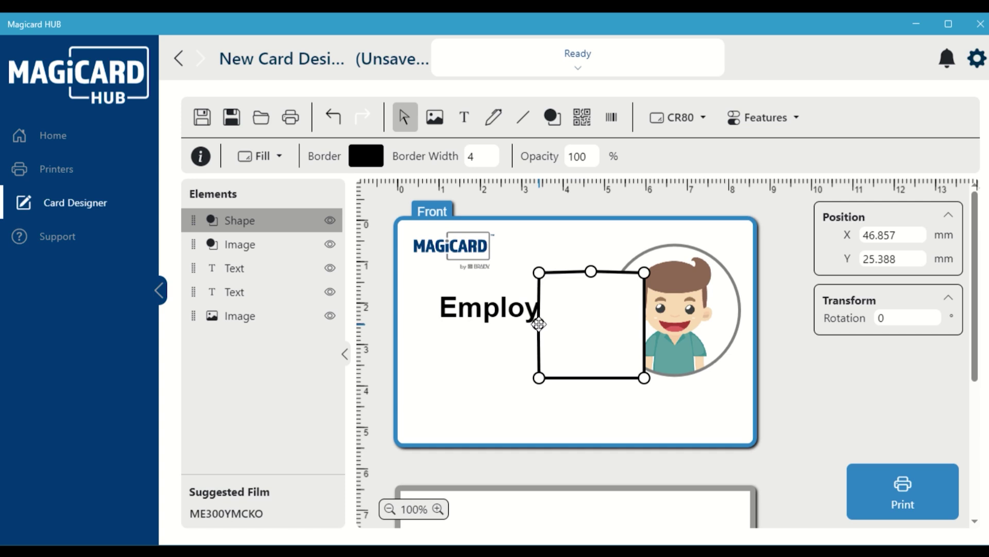
{"action": "double_click", "coordinate": [643, 325]}
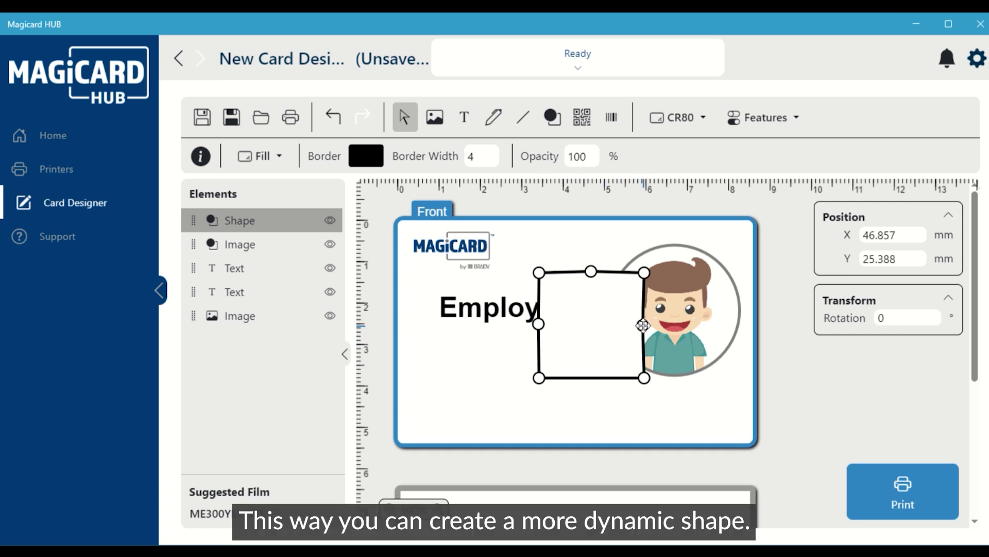
- Drag polygon points to the card corners beside the portrait and delete the extra points
{"action": "left_click_drag", "start_coordinate": [645, 272], "coordinate": [753, 220]}
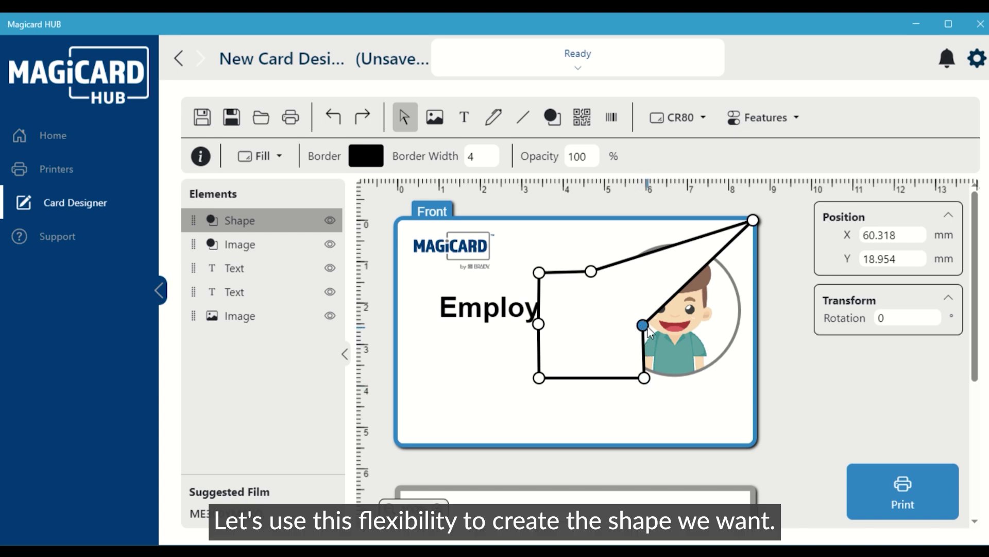
{"action": "left_click_drag", "start_coordinate": [643, 325], "coordinate": [755, 447]}
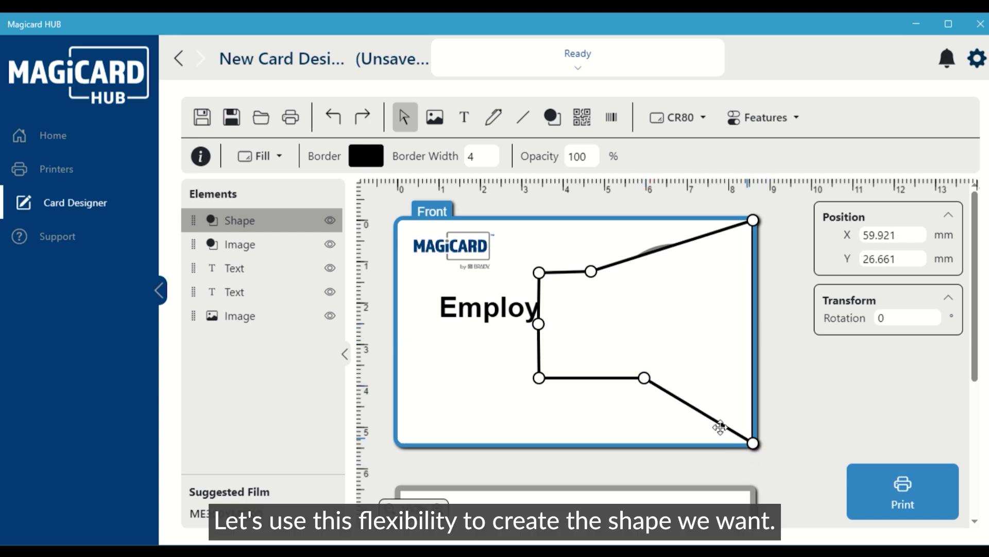
{"action": "left_click_drag", "start_coordinate": [643, 378], "coordinate": [402, 442]}
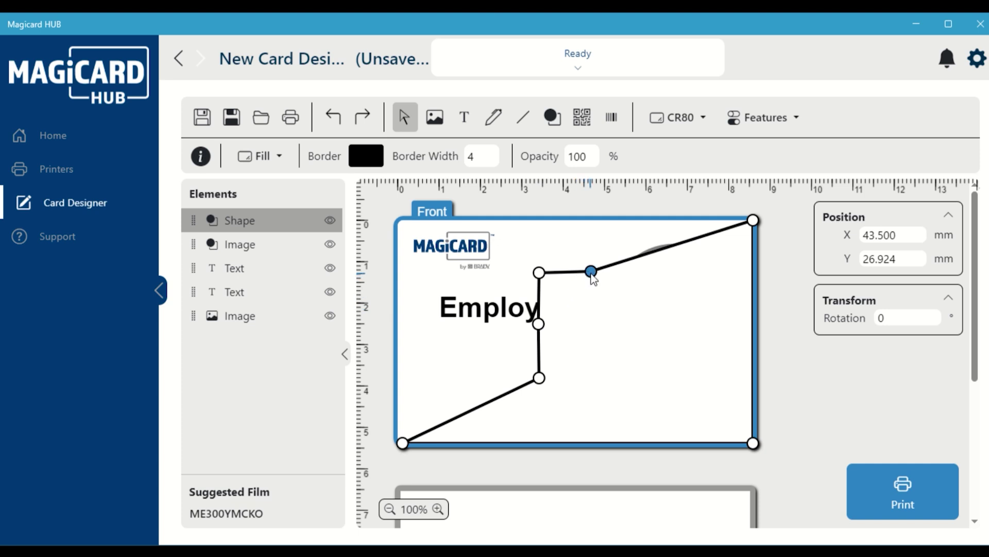
{"action": "left_click_drag", "start_coordinate": [591, 272], "coordinate": [663, 247]}
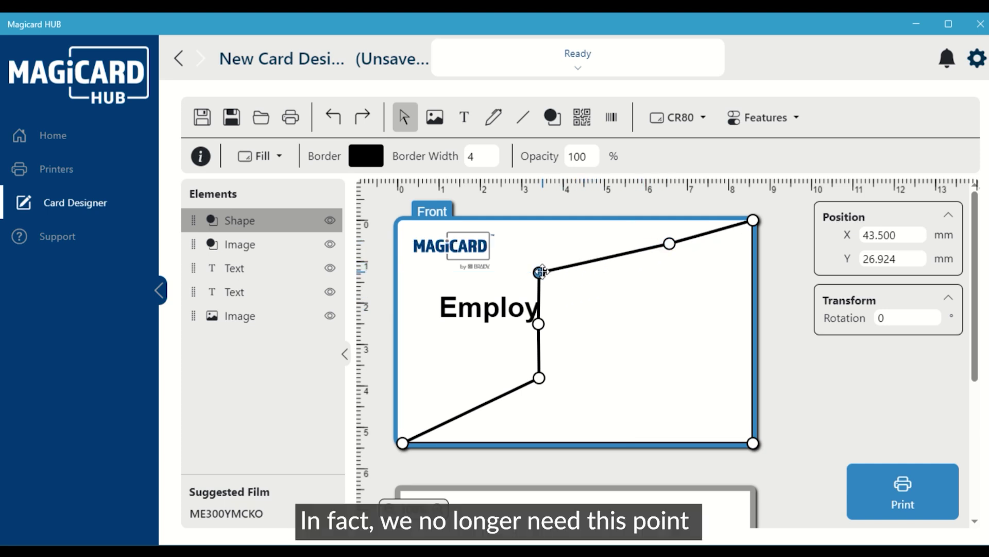
{"action": "left_click_drag", "start_coordinate": [540, 273], "coordinate": [670, 347]}
{"action": "right_click", "coordinate": [666, 342]}
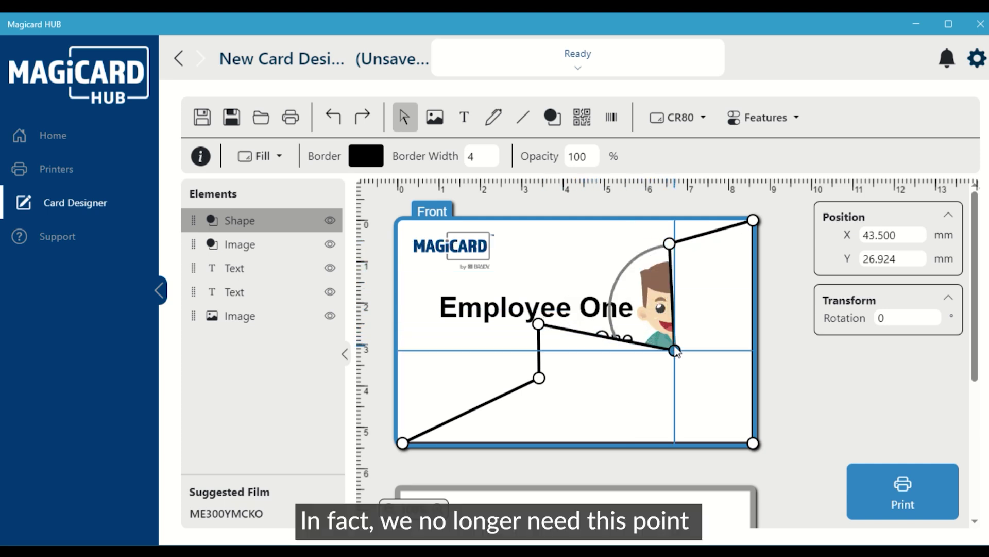
{"action": "right_click", "coordinate": [538, 325]}
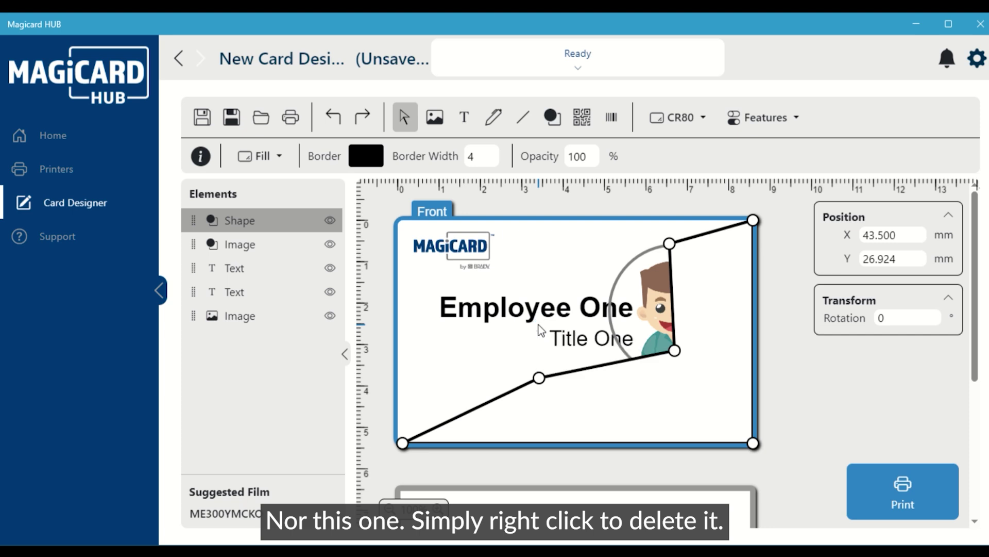
{"action": "right_click", "coordinate": [539, 377]}
{"action": "left_click_drag", "start_coordinate": [677, 354], "coordinate": [675, 379]}
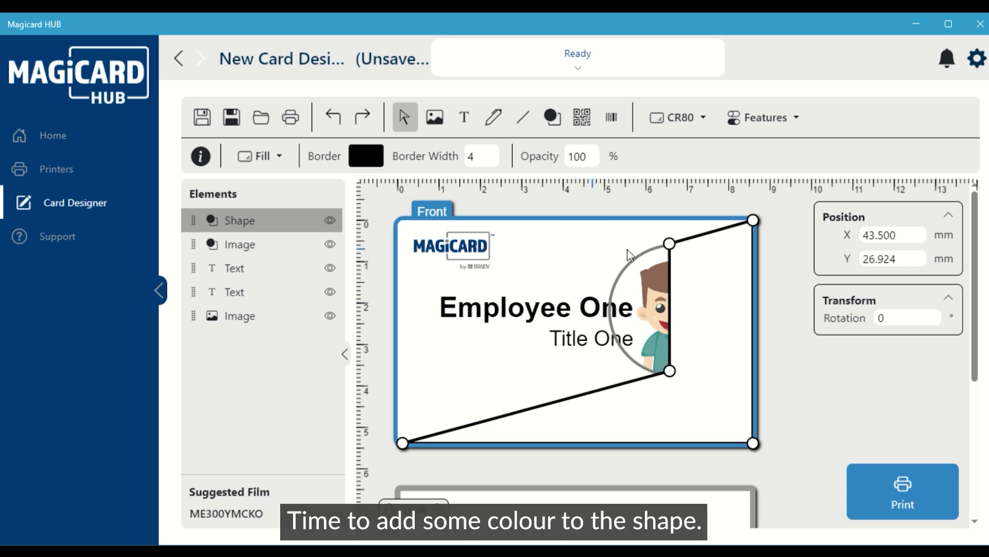
- Fill the polygon with the sidebar's navy blue using the colour sampler
{"action": "left_click", "coordinate": [365, 164]}
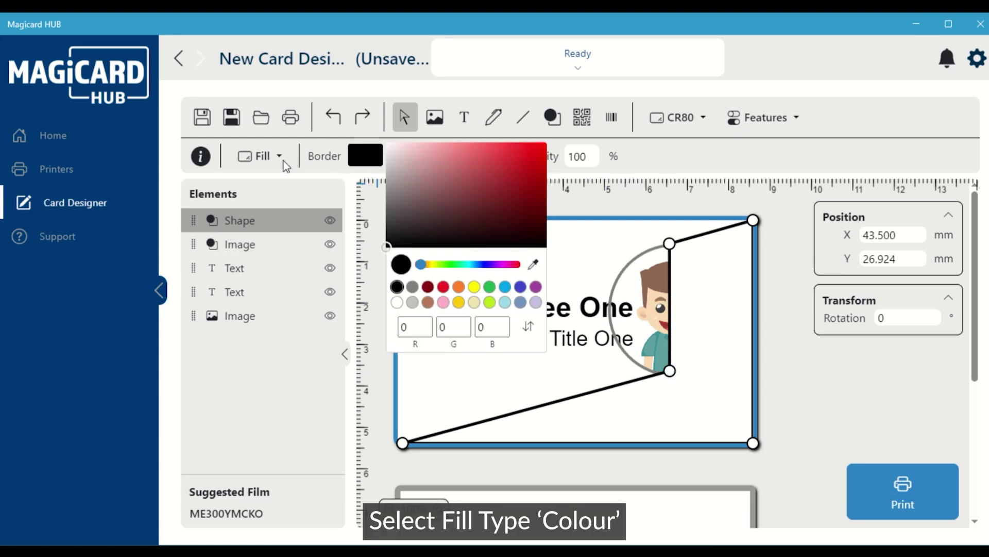
{"action": "left_click", "coordinate": [261, 155]}
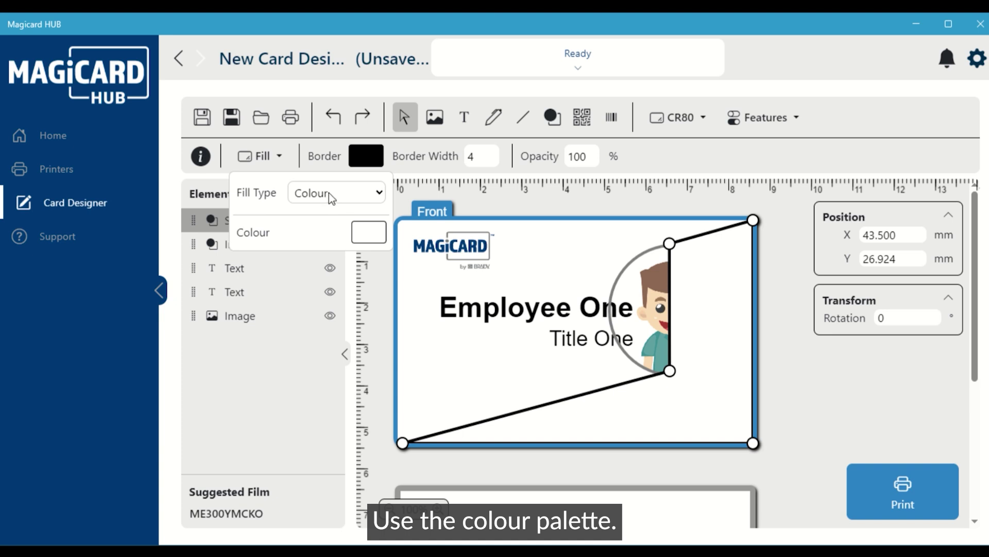
{"action": "left_click", "coordinate": [367, 232]}
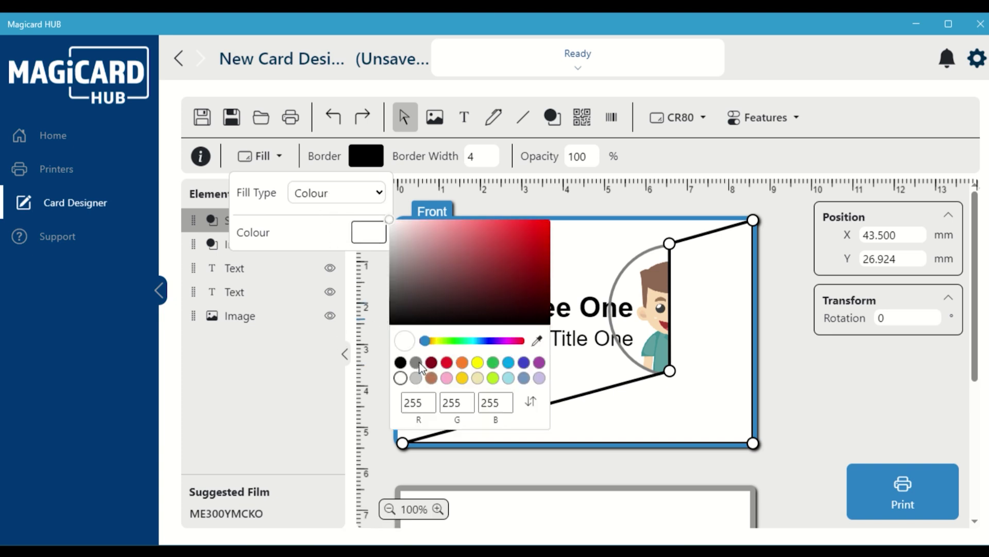
{"action": "left_click", "coordinate": [537, 340]}
{"action": "left_click", "coordinate": [114, 323]}
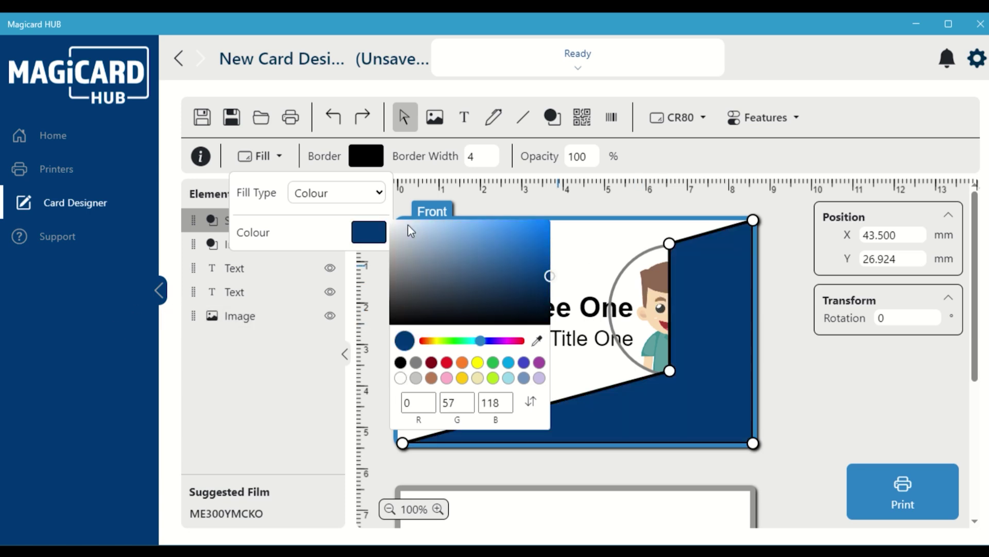
- Set the polygon's border width to 0 and send it behind all elements
{"action": "left_click", "coordinate": [363, 165]}
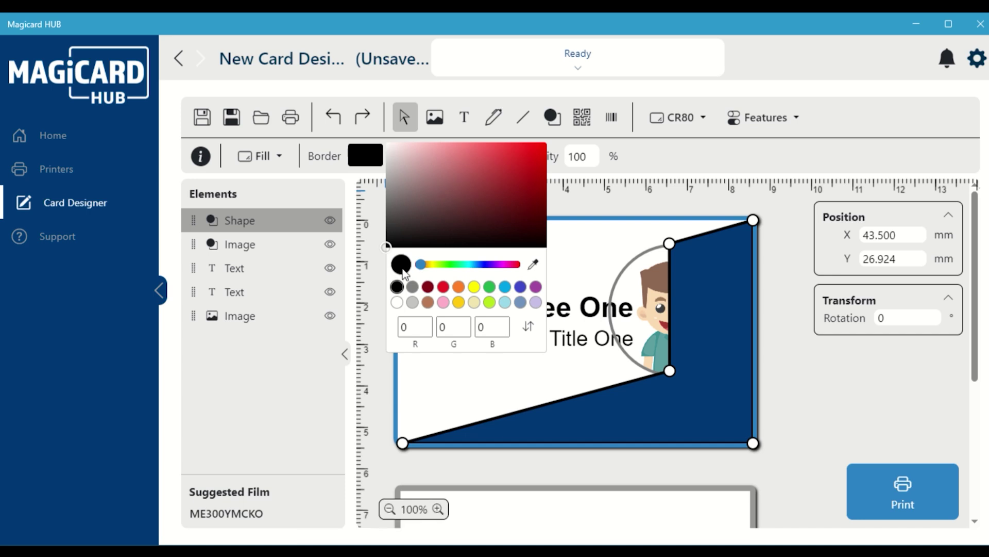
{"action": "left_click", "coordinate": [339, 183]}
{"action": "left_click", "coordinate": [469, 154]}
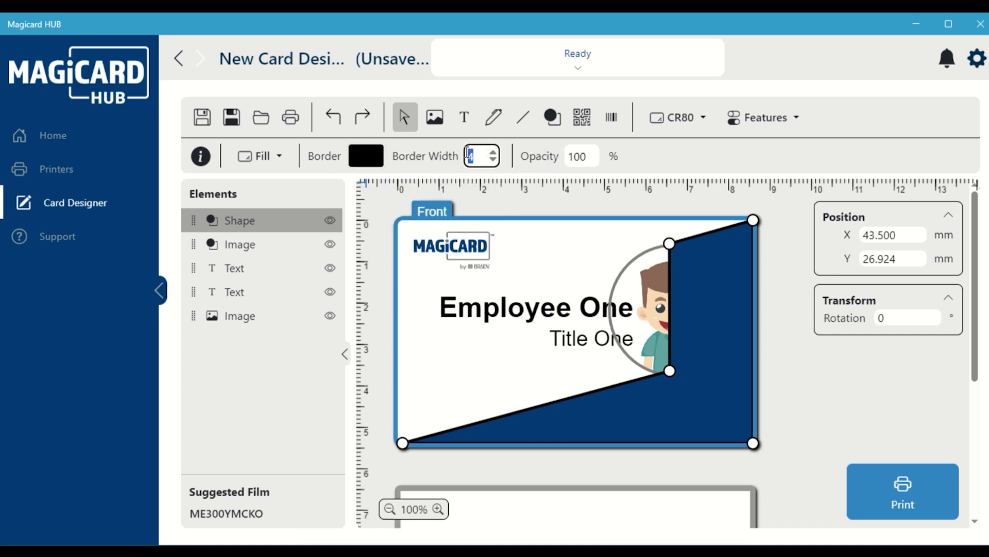
{"action": "type", "text": "0"}
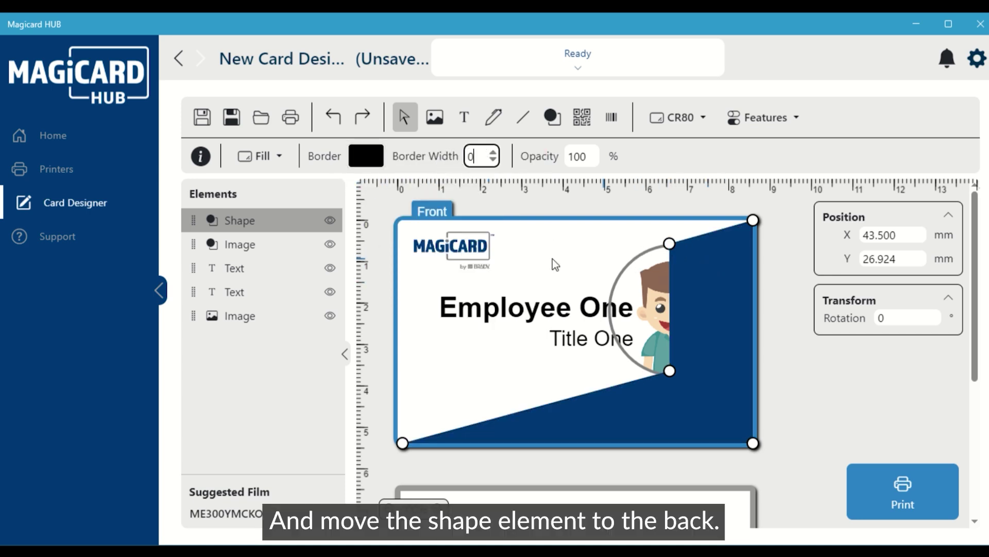
{"action": "left_click_drag", "start_coordinate": [192, 221], "coordinate": [194, 347]}
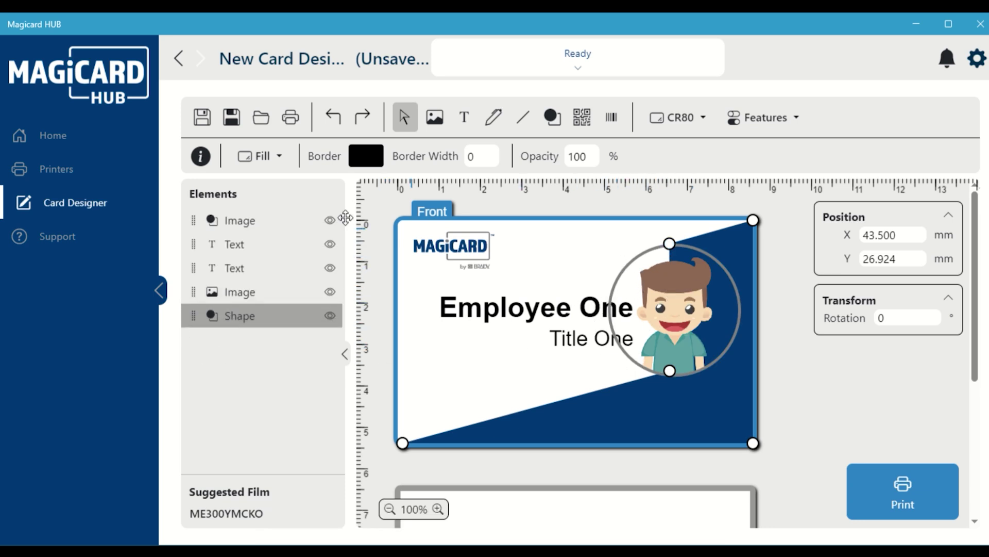
- Draw an enlarged white circle layered behind the profile photo at upper right
{"action": "left_click", "coordinate": [554, 122]}
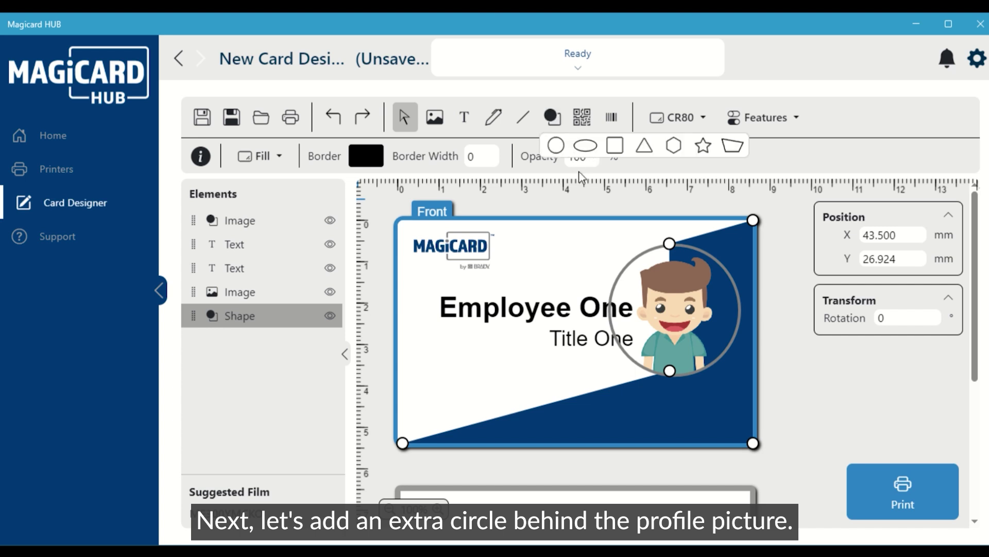
{"action": "left_click", "coordinate": [557, 146]}
{"action": "mouse_move", "coordinate": [626, 254]}
{"action": "left_mouse_down"}
{"action": "mouse_move", "coordinate": [723, 335]}
{"action": "mouse_move", "coordinate": [724, 363]}
{"action": "left_mouse_up"}
{"action": "left_click_drag", "start_coordinate": [648, 304], "coordinate": [635, 286]}
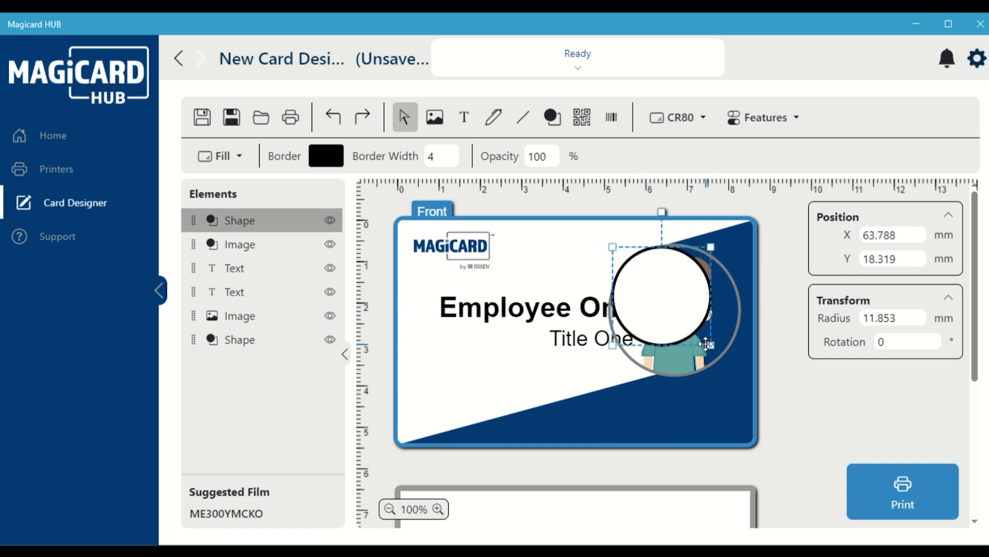
{"action": "left_click_drag", "start_coordinate": [711, 347], "coordinate": [748, 383]}
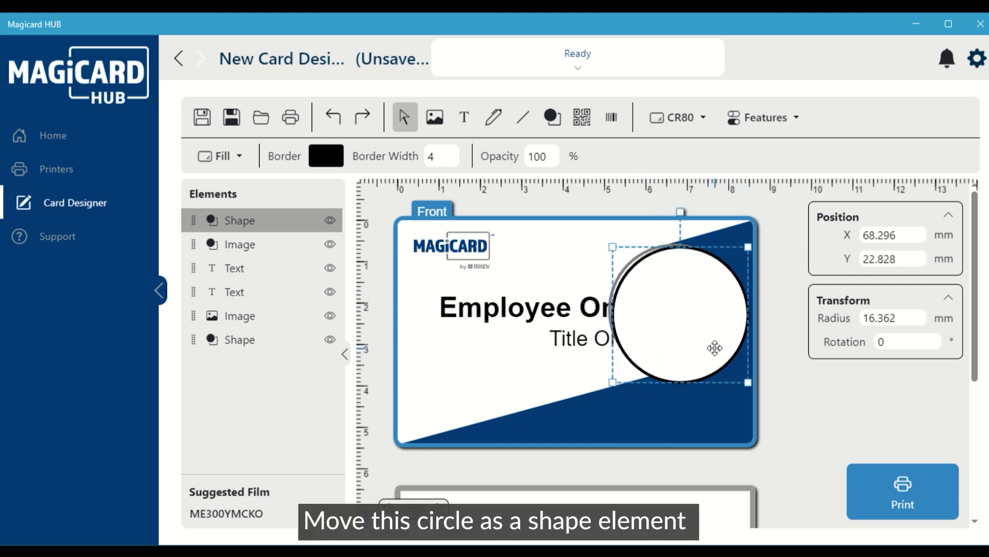
{"action": "left_click_drag", "start_coordinate": [713, 347], "coordinate": [707, 342]}
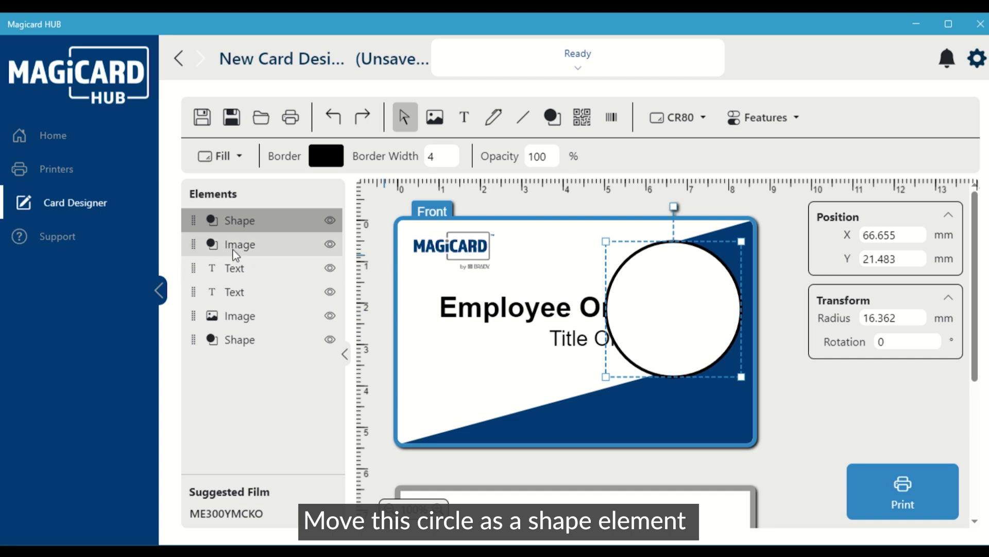
{"action": "left_click_drag", "start_coordinate": [198, 217], "coordinate": [202, 244]}
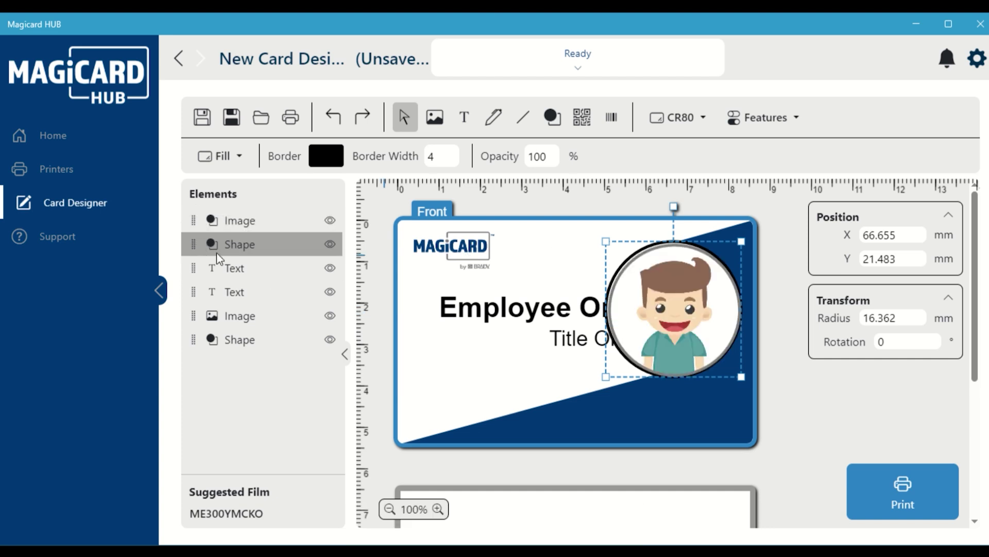
{"action": "left_click_drag", "start_coordinate": [667, 294], "coordinate": [667, 295]}
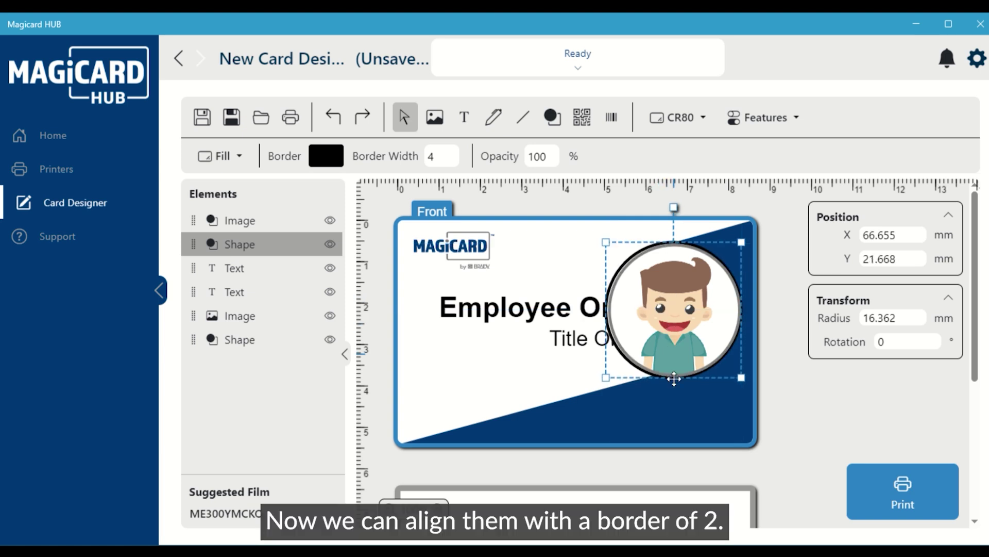
- Give the photo's backing circle a grey 2-width border and shift the photo slightly
{"action": "left_click", "coordinate": [691, 415]}
{"action": "left_click", "coordinate": [615, 279]}
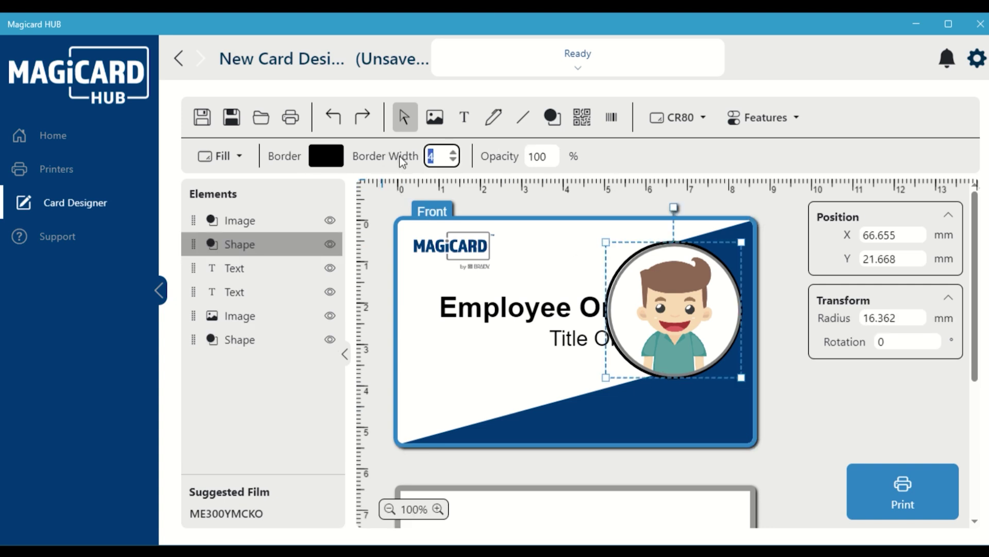
{"action": "left_click", "coordinate": [327, 158]}
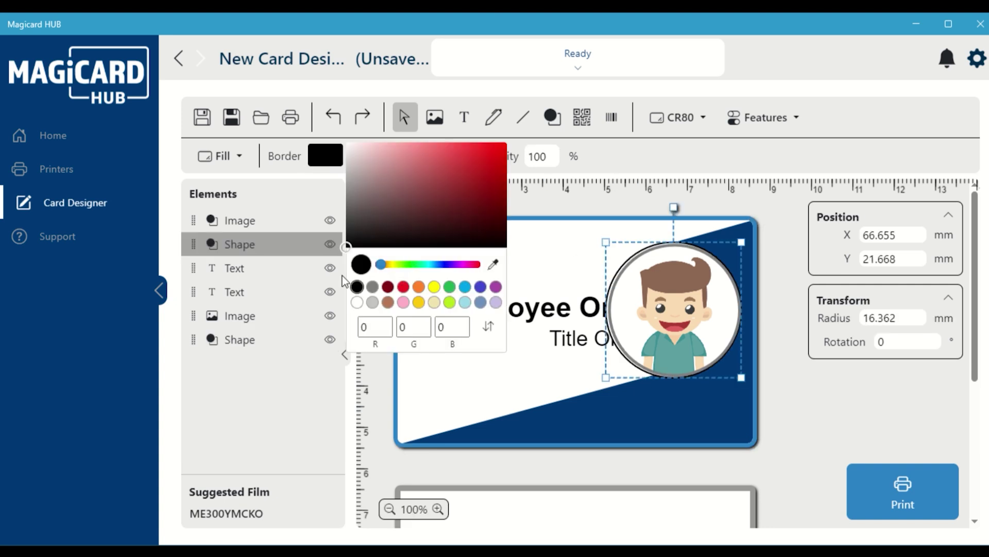
{"action": "left_click", "coordinate": [373, 287]}
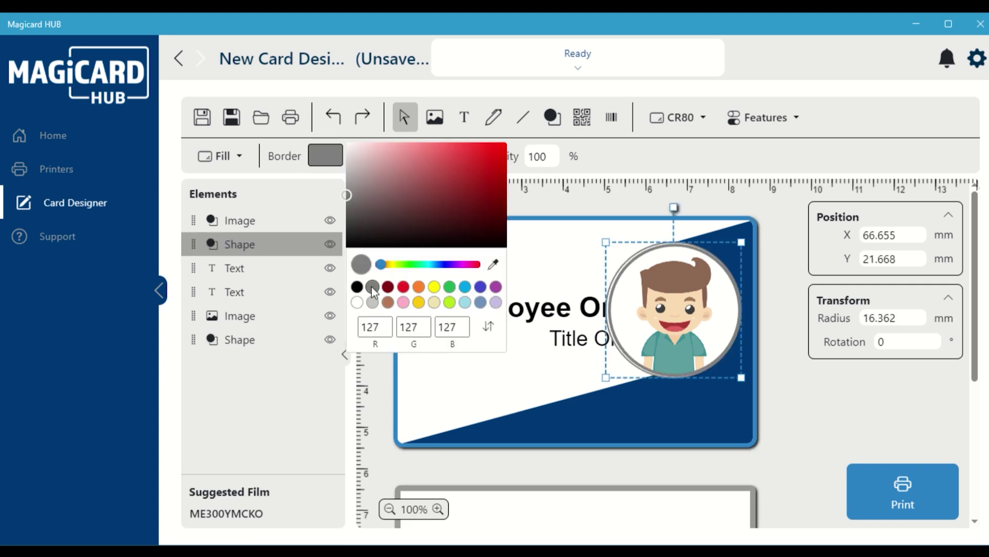
{"action": "left_click", "coordinate": [662, 427]}
{"action": "left_click_drag", "start_coordinate": [675, 324], "coordinate": [678, 325]}
- Enlarge the ring to 16.828 mm radius and centre it around the photo
{"action": "left_click", "coordinate": [711, 439]}
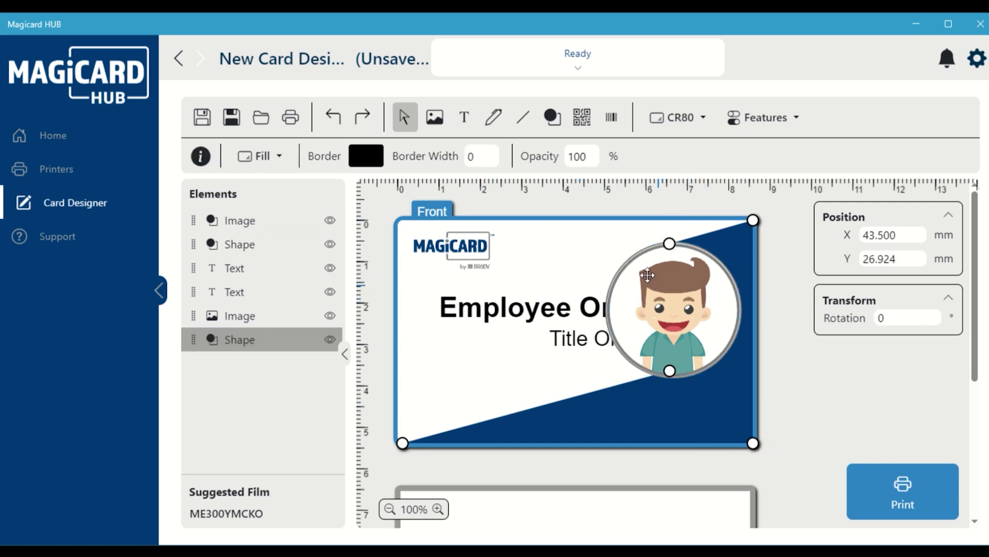
{"action": "left_click", "coordinate": [624, 261]}
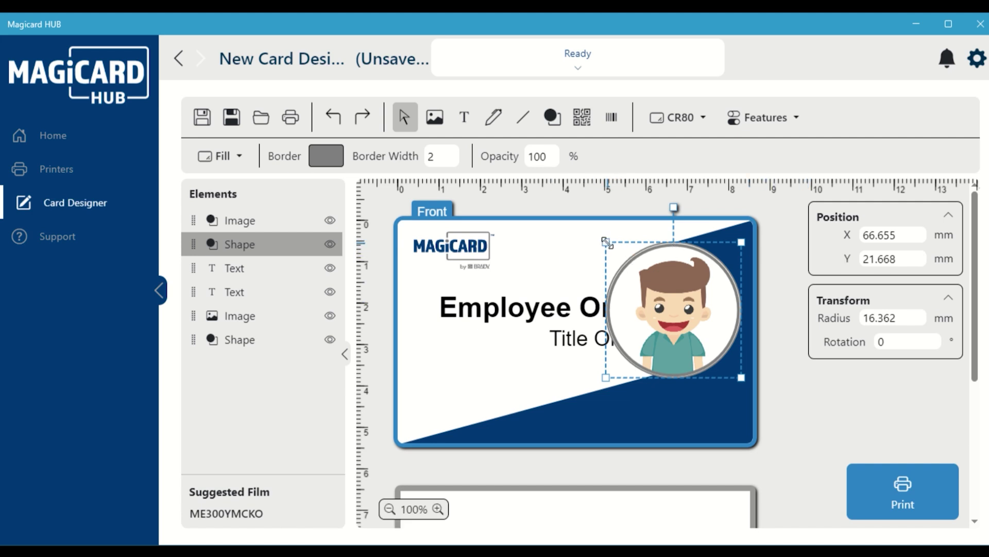
{"action": "left_click_drag", "start_coordinate": [607, 241], "coordinate": [602, 238]}
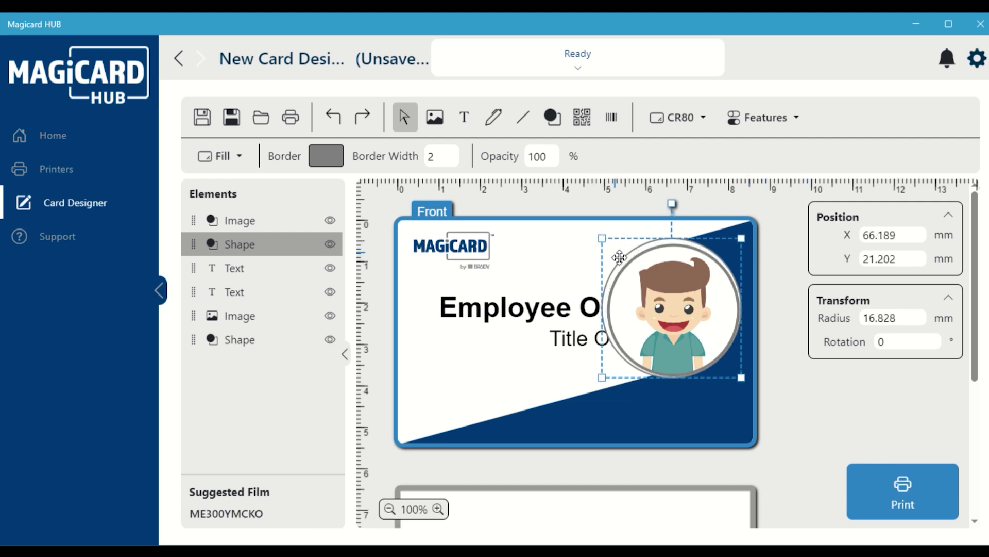
{"action": "left_click_drag", "start_coordinate": [649, 264], "coordinate": [651, 266]}
{"action": "left_click", "coordinate": [520, 376]}
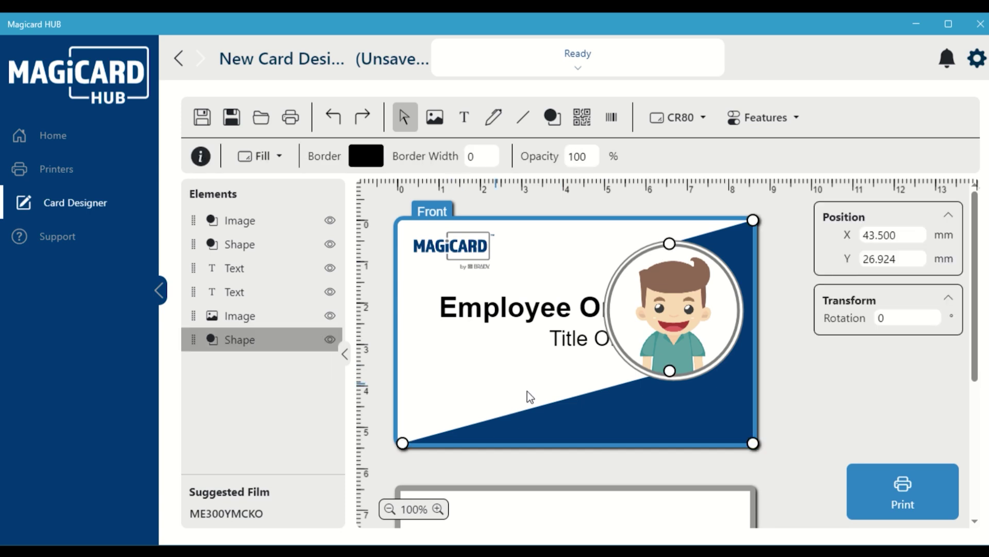
- Adjust the navy shape's middle and top points to meet the photo ring
{"action": "left_click", "coordinate": [380, 364]}
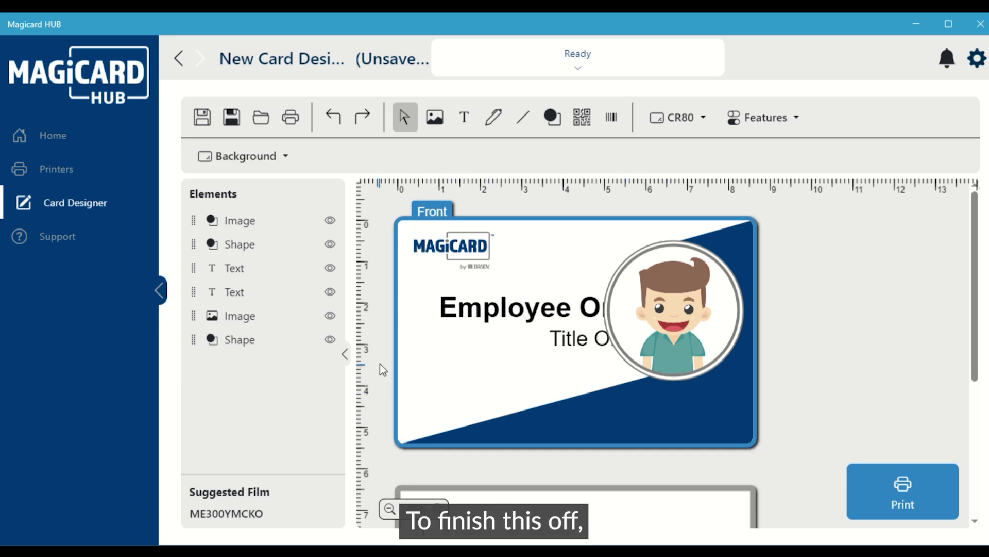
{"action": "left_click", "coordinate": [659, 415]}
{"action": "mouse_move", "coordinate": [671, 376]}
{"action": "left_mouse_down"}
{"action": "mouse_move", "coordinate": [683, 379]}
{"action": "mouse_move", "coordinate": [673, 380]}
{"action": "left_mouse_up"}
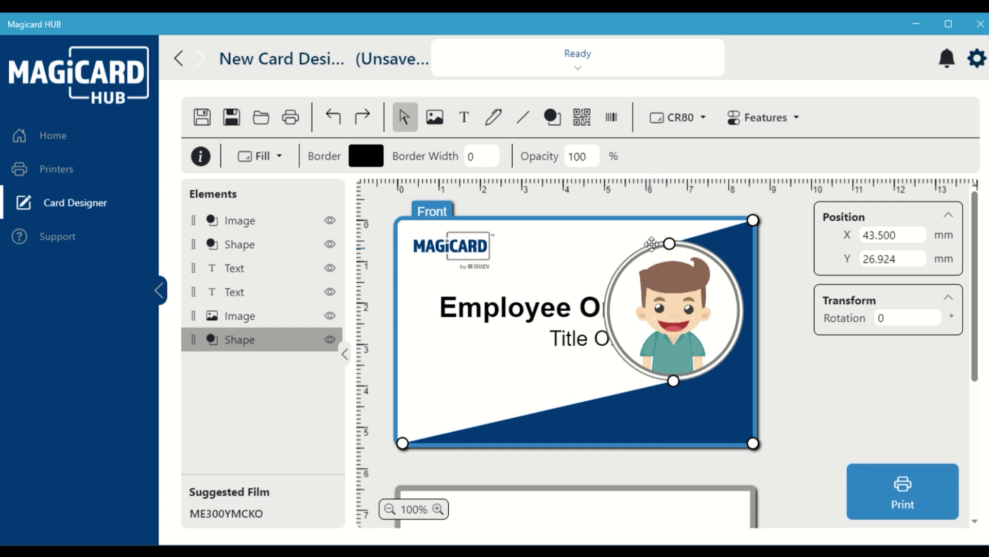
{"action": "left_click_drag", "start_coordinate": [670, 244], "coordinate": [670, 249]}
- Move Employee One left beside the photo and reduce its font size to 37
{"action": "left_click", "coordinate": [517, 317]}
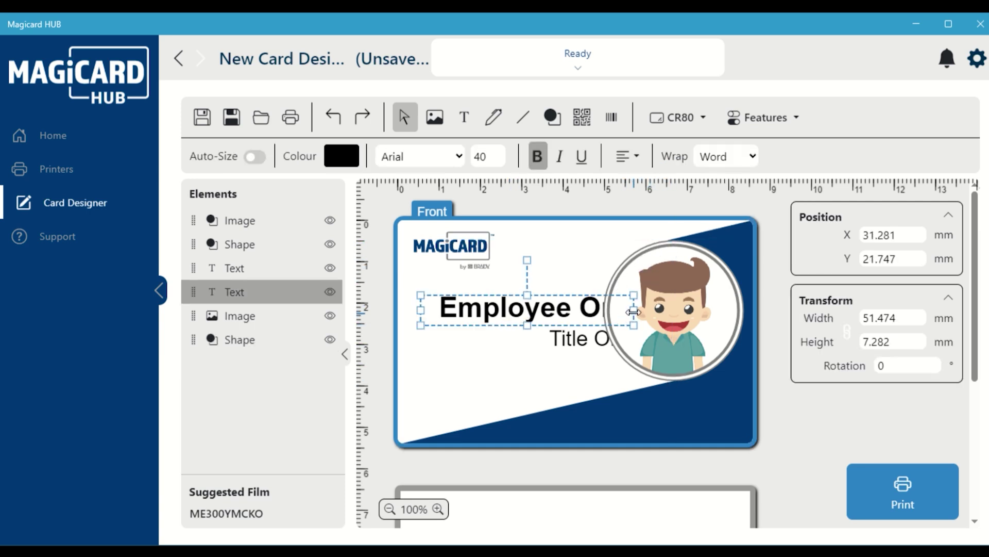
{"action": "left_click_drag", "start_coordinate": [539, 309], "coordinate": [518, 309]}
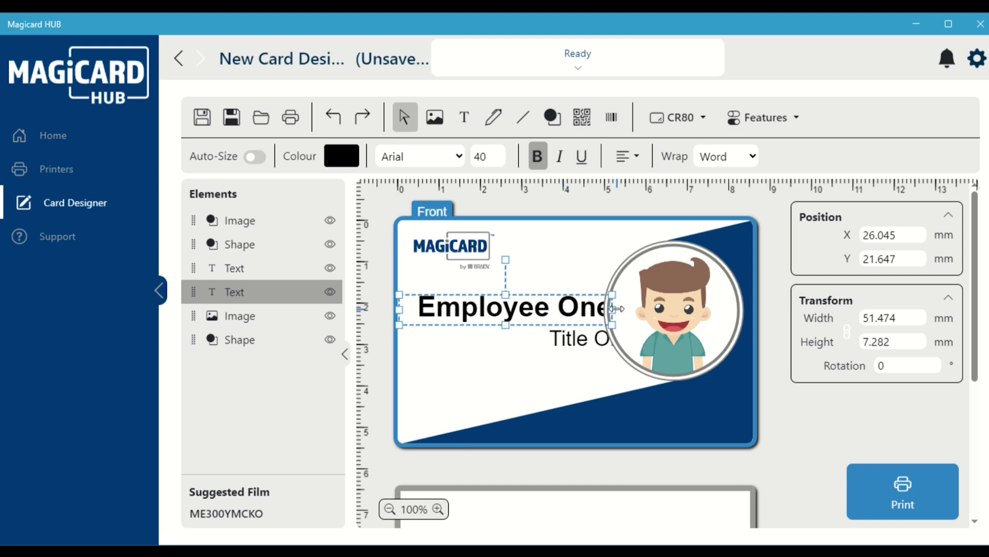
{"action": "left_click_drag", "start_coordinate": [608, 309], "coordinate": [541, 334]}
{"action": "left_click", "coordinate": [465, 303]}
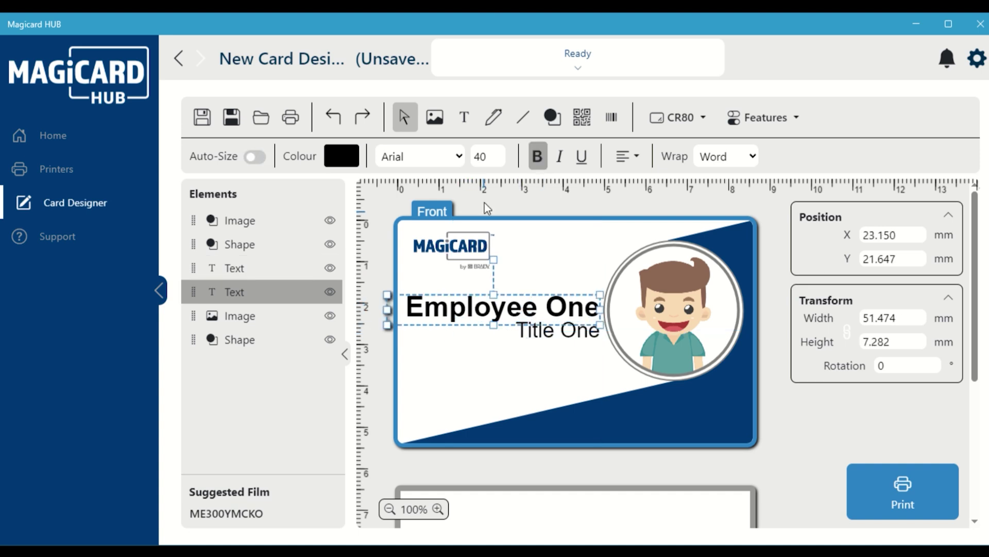
{"action": "double_click", "coordinate": [494, 154]}
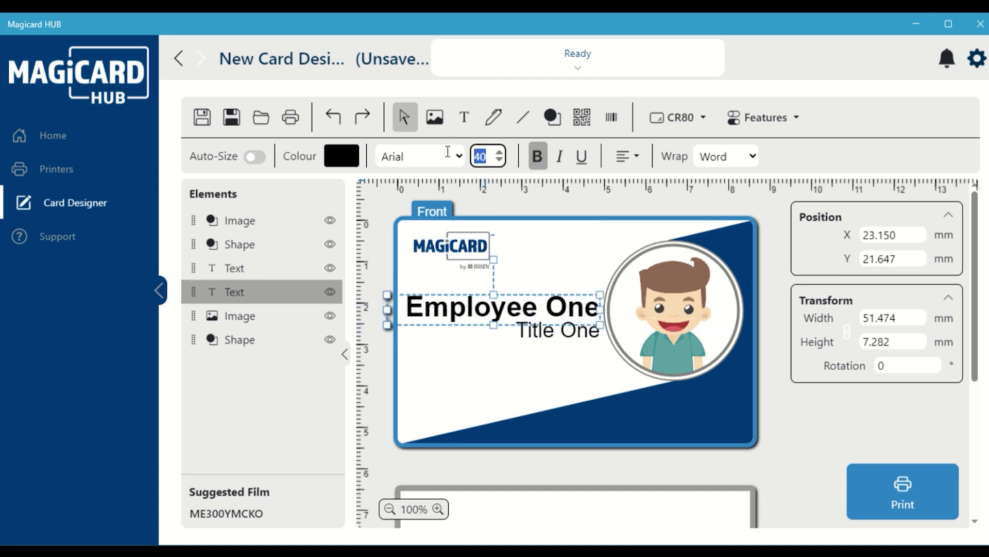
{"action": "left_click", "coordinate": [499, 161]}
{"action": "left_click", "coordinate": [500, 161]}
{"action": "left_click", "coordinate": [499, 161]}
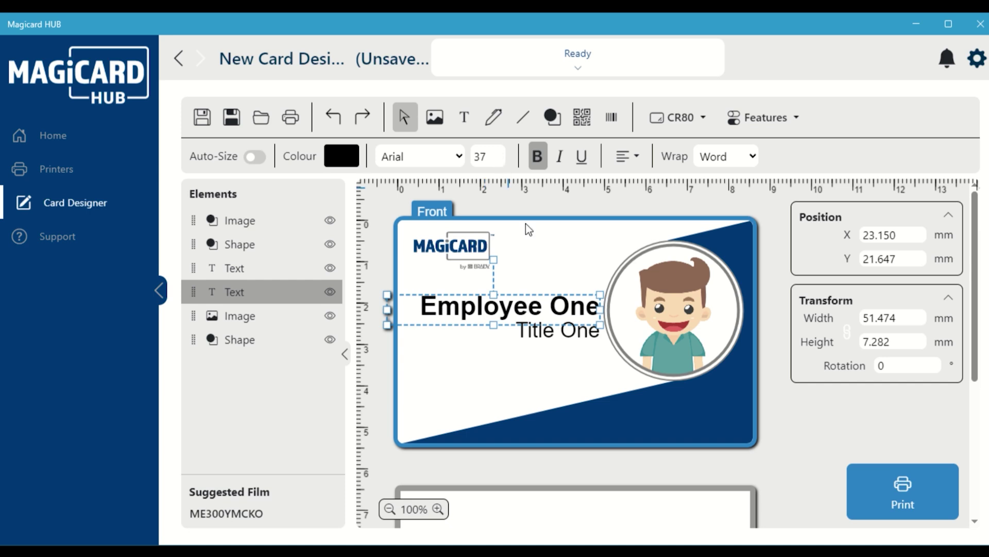
{"action": "left_click", "coordinate": [582, 335]}
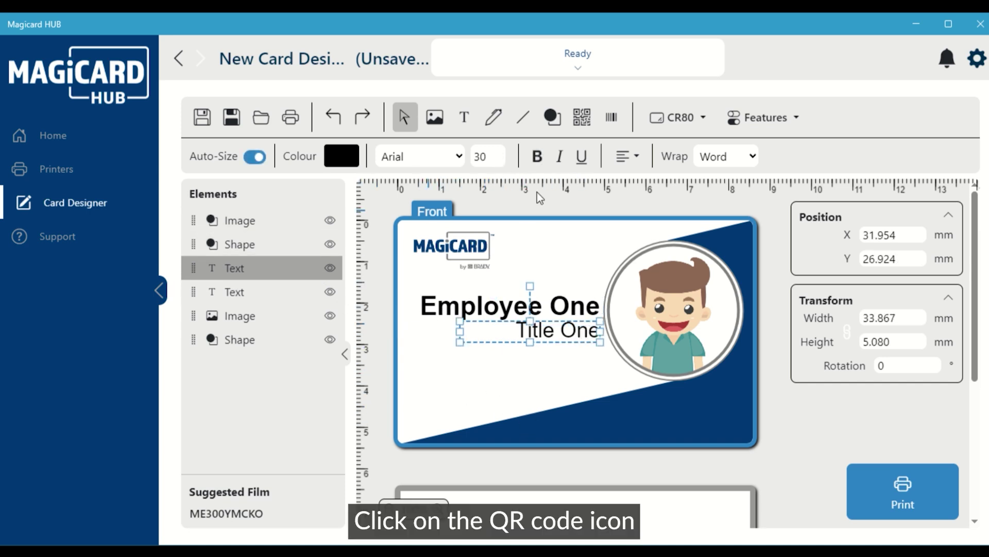
- Add a QR code at the card's lower left encoding 'scan me'
{"action": "left_click", "coordinate": [582, 118]}
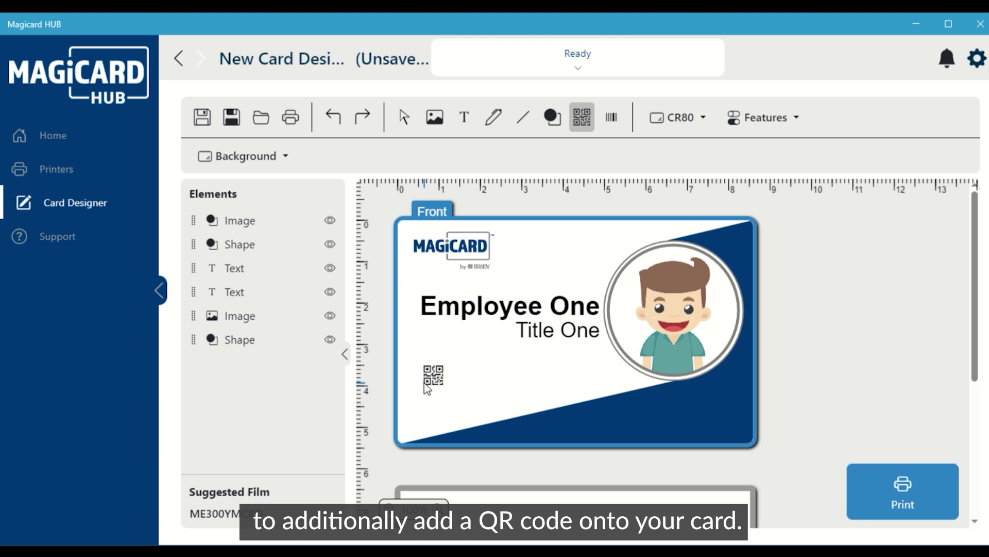
{"action": "left_click", "coordinate": [479, 396]}
{"action": "left_click_drag", "start_coordinate": [483, 401], "coordinate": [462, 386]}
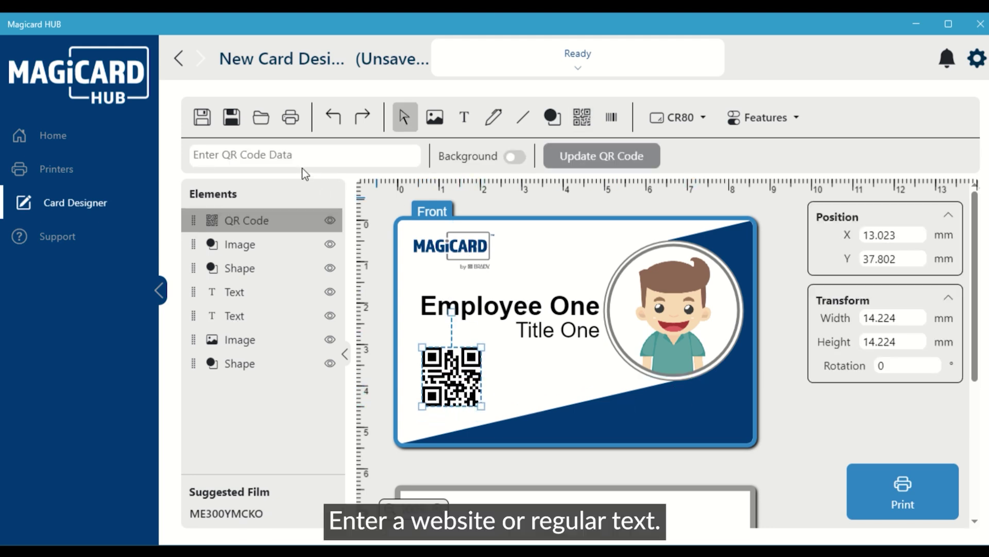
{"action": "left_click", "coordinate": [299, 155]}
{"action": "type", "text": "scan"}
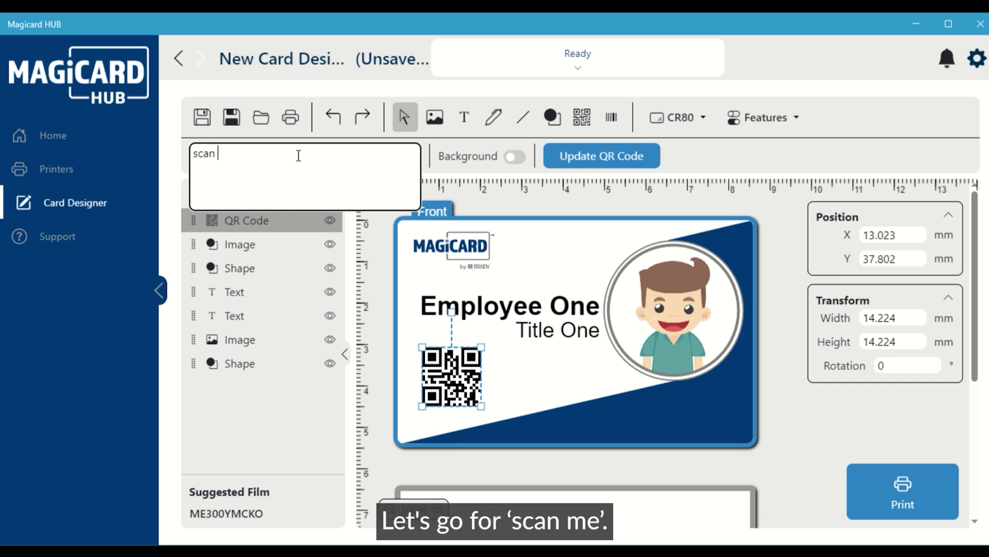
{"action": "type", "text": " me"}
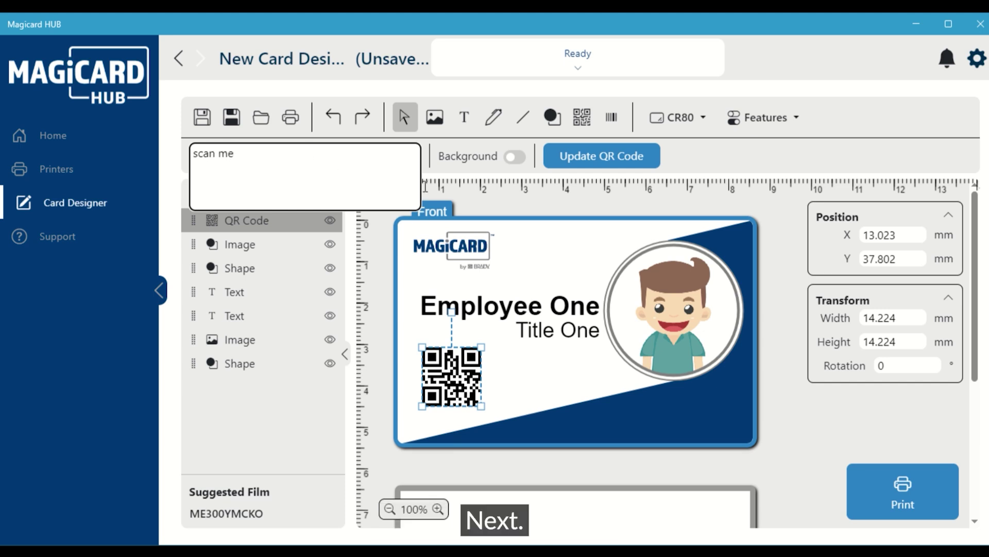
{"action": "left_click", "coordinate": [726, 160]}
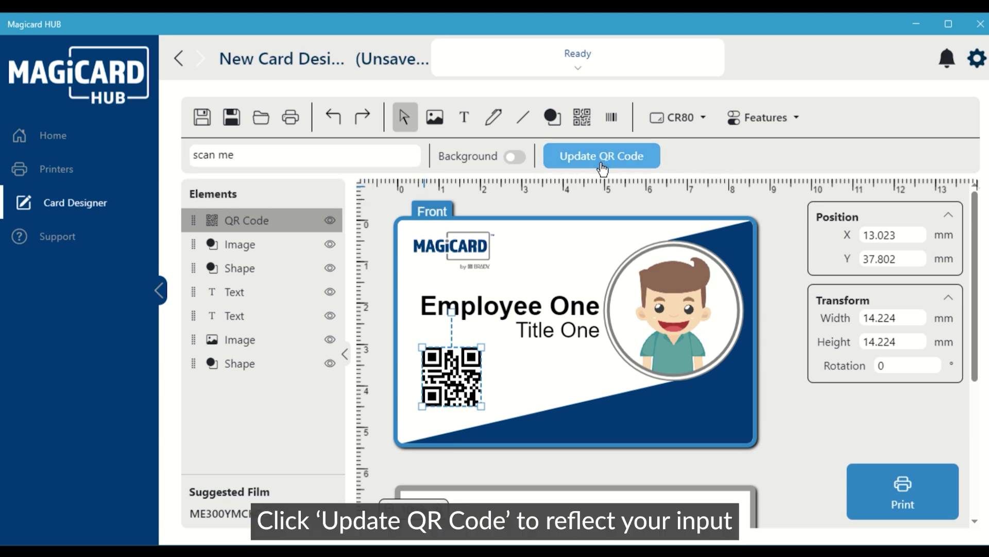
{"action": "left_click", "coordinate": [602, 168]}
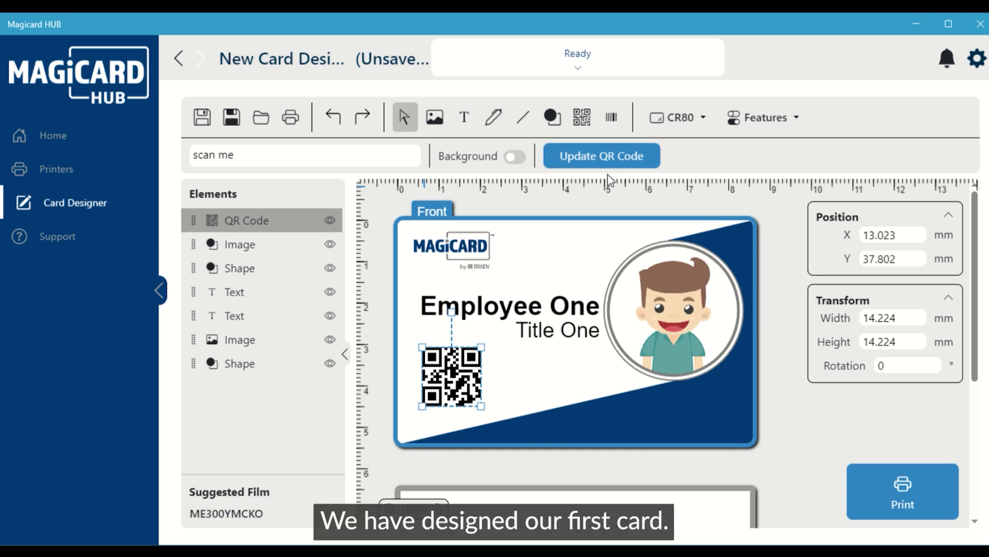
{"action": "left_click", "coordinate": [825, 414]}
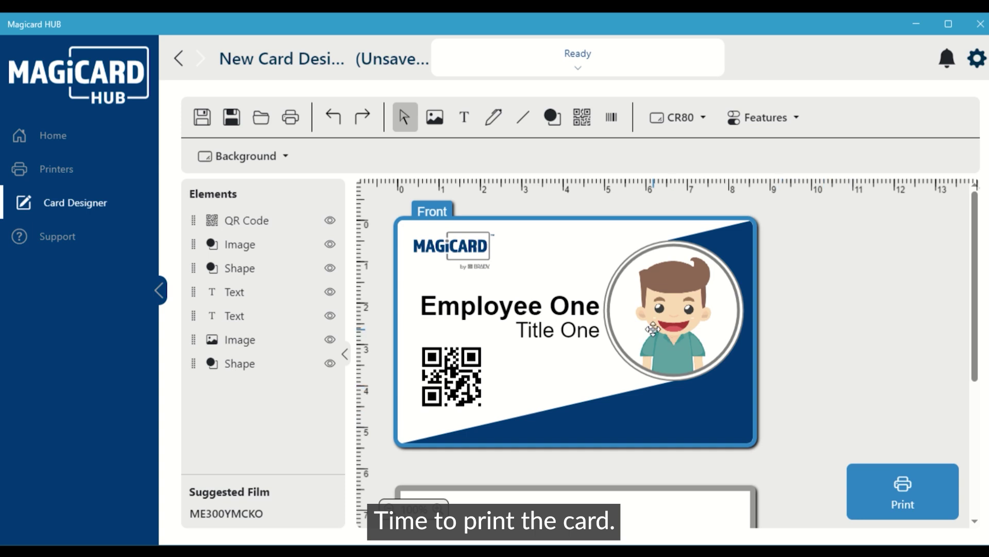
- Preview the card for printing with the circular HoloKote watermark on the front
{"action": "left_click", "coordinate": [904, 487]}
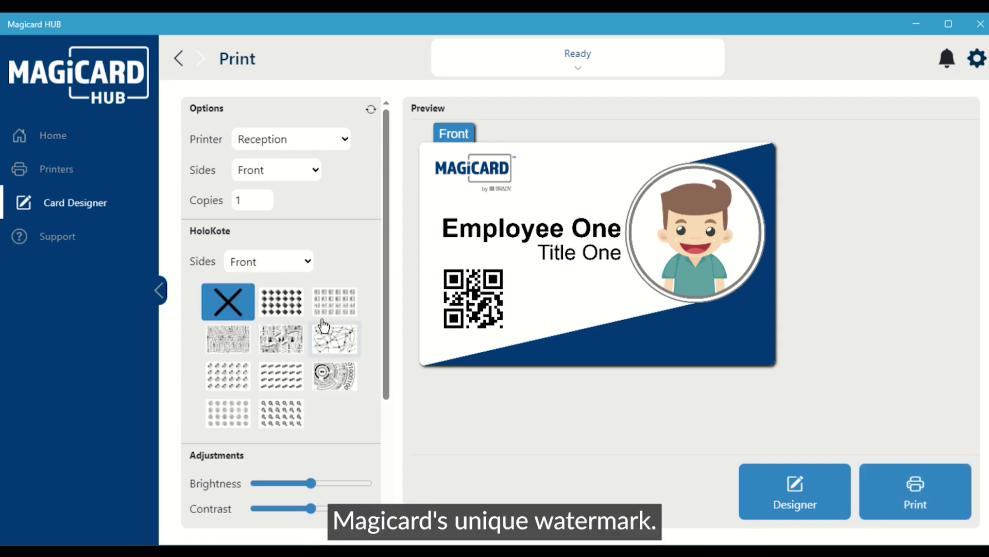
{"action": "left_click", "coordinate": [233, 347]}
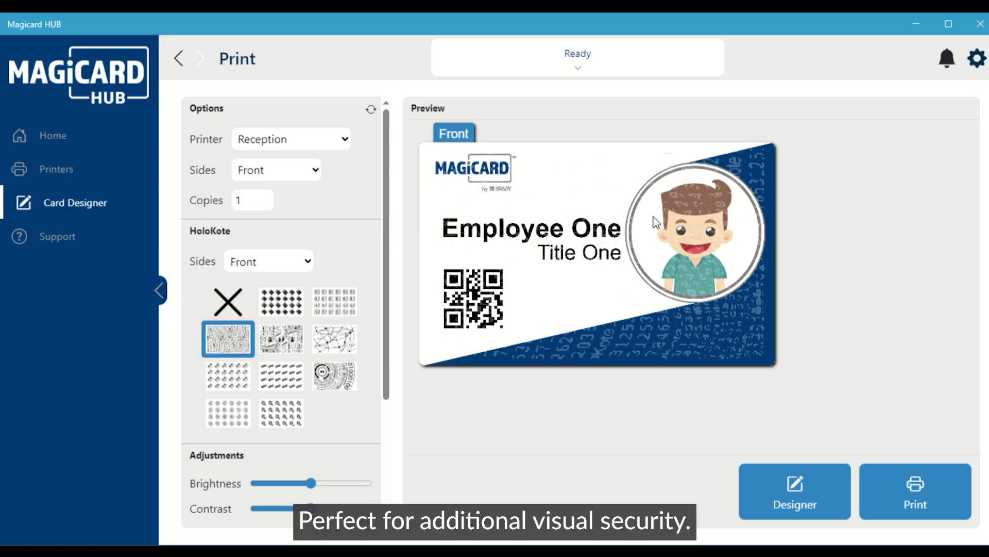
{"action": "left_click", "coordinate": [324, 388]}
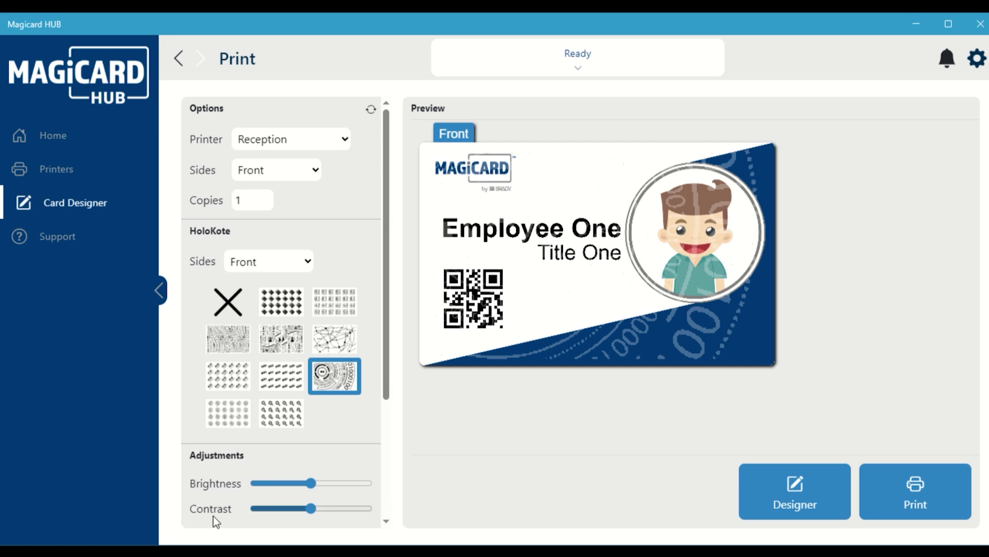
{"action": "scroll", "coordinate": [298, 356], "scroll_direction": "down", "scroll_amount": 3}
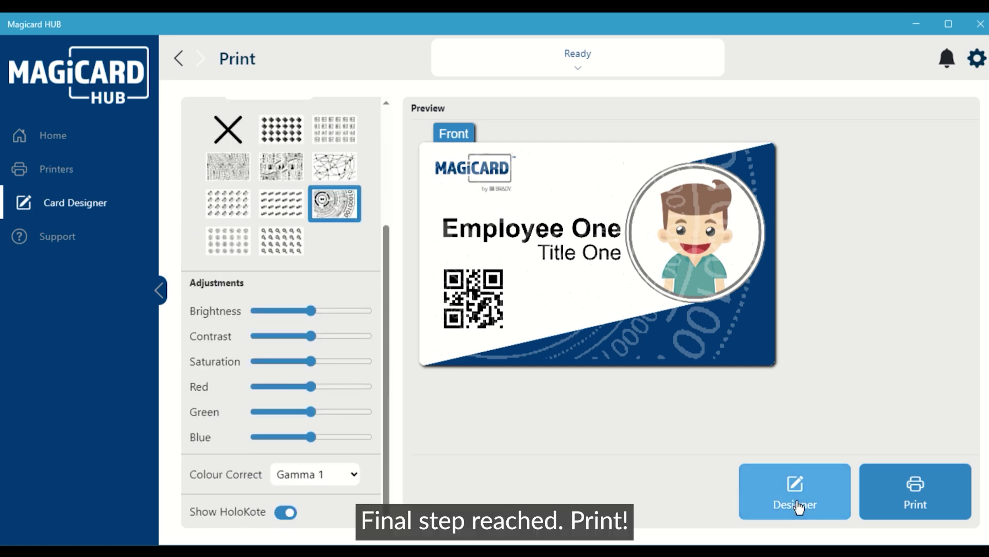